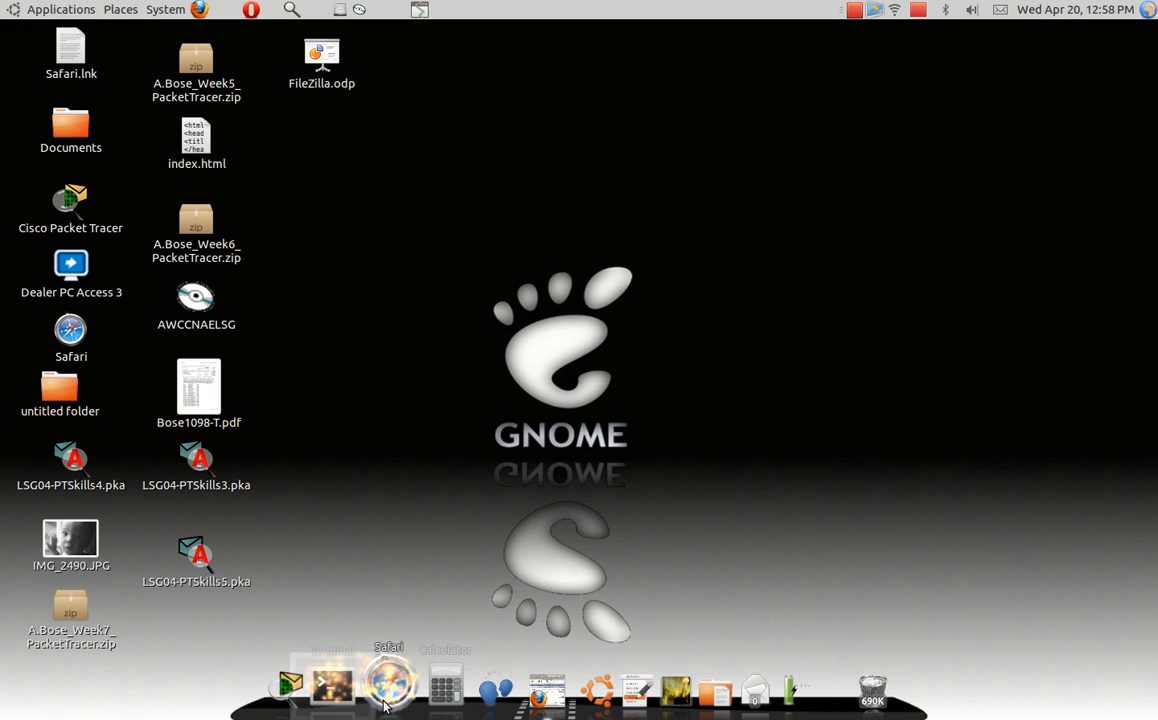
- Install FileZilla from a terminal with 'sudo apt-get install filezilla'
{"action": "left_click", "coordinate": [350, 690]}
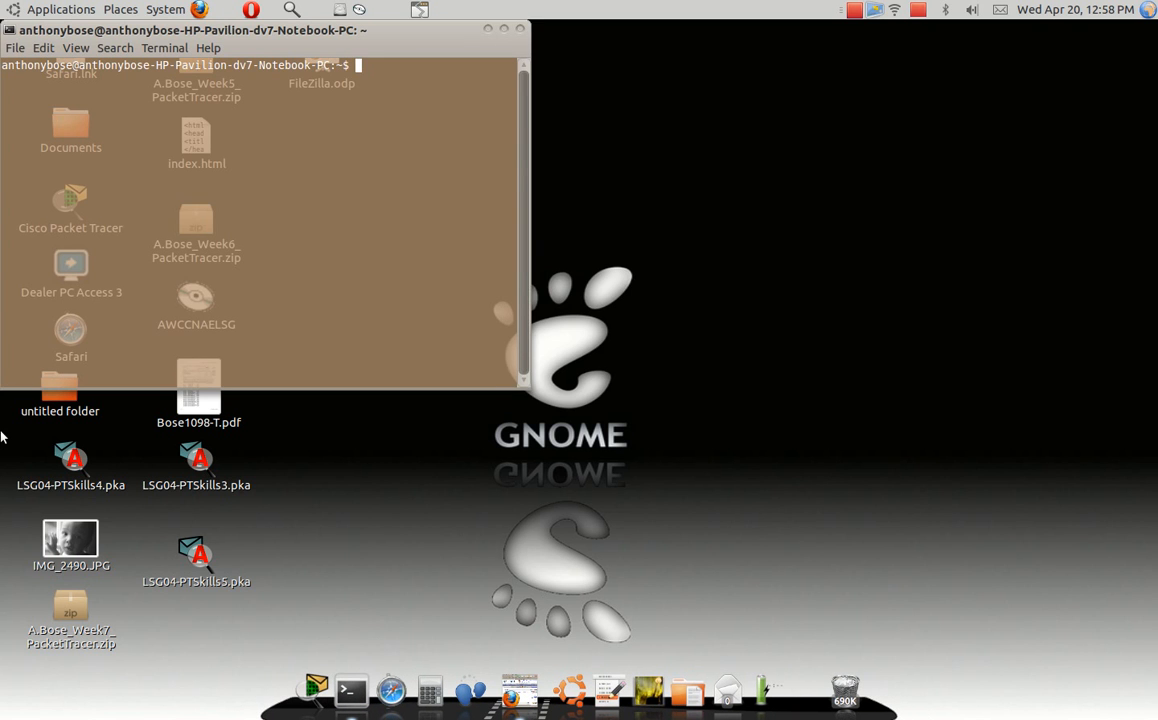
{"action": "type", "text": "d"}
{"action": "key", "text": "BackSpace"}
{"action": "type", "text": "sudo apt-get install fil"}
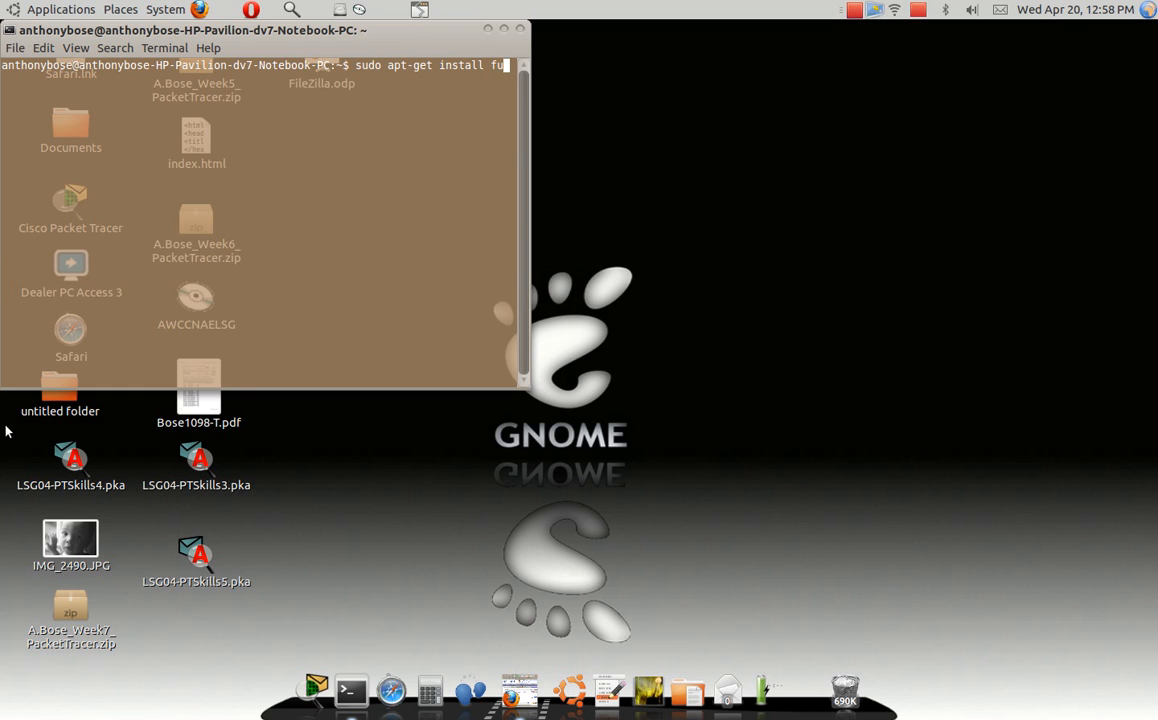
{"action": "type", "text": "ezilla"}
{"action": "key", "text": "Return"}
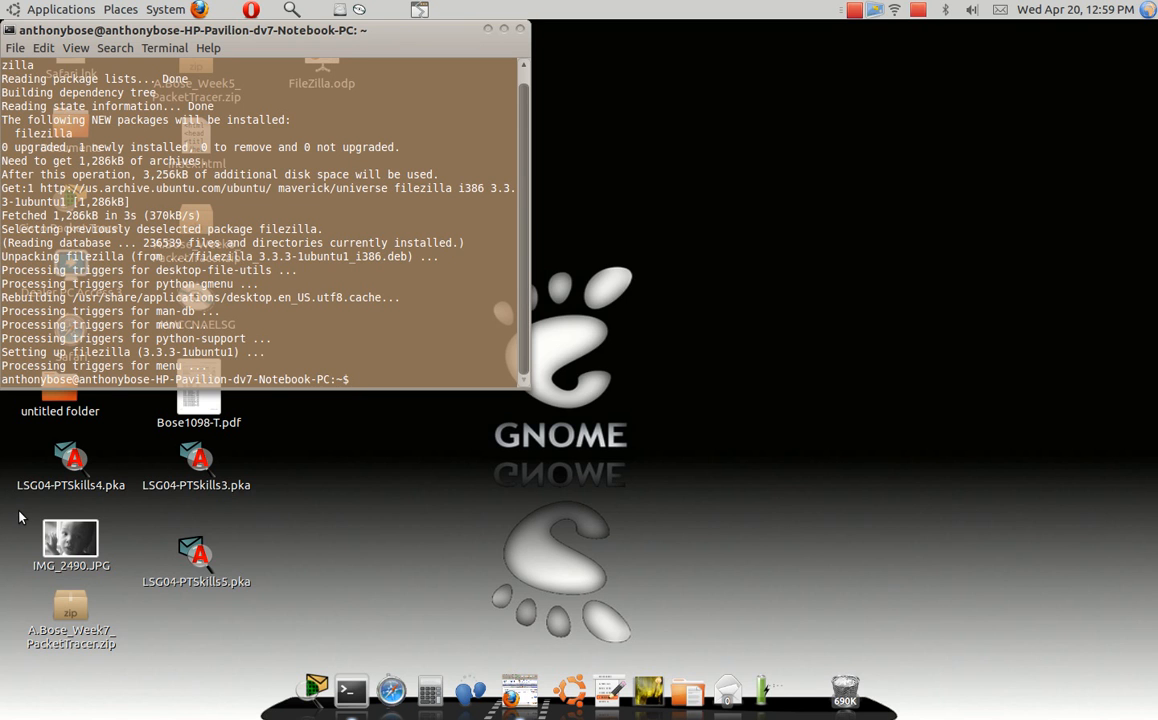
- Search the web for the filezilla client and open the official filezilla-project.org homepage
{"action": "left_click", "coordinate": [202, 10]}
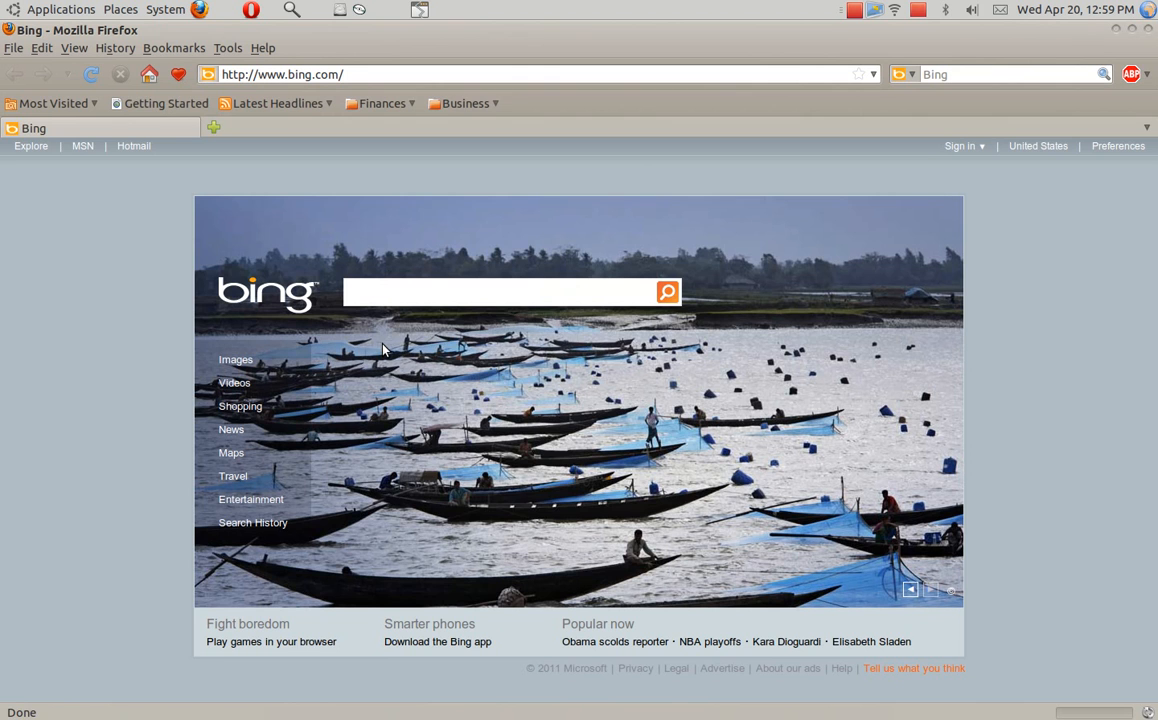
{"action": "type", "text": "fi"}
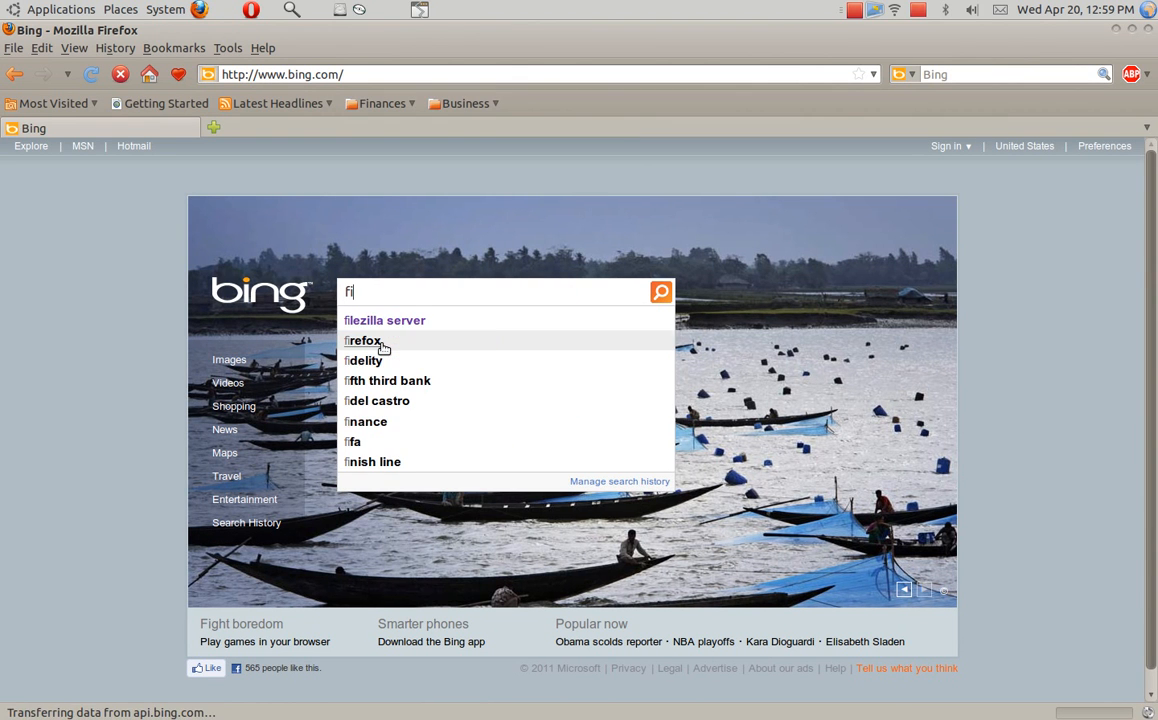
{"action": "type", "text": "le"}
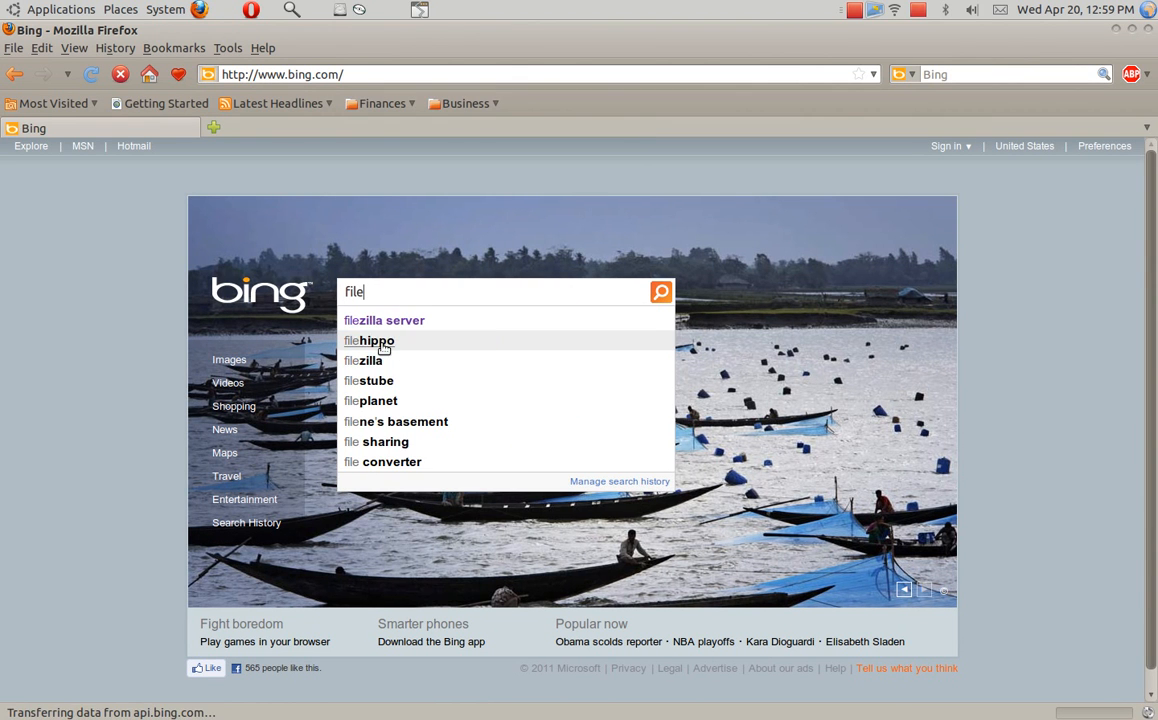
{"action": "type", "text": "zill"}
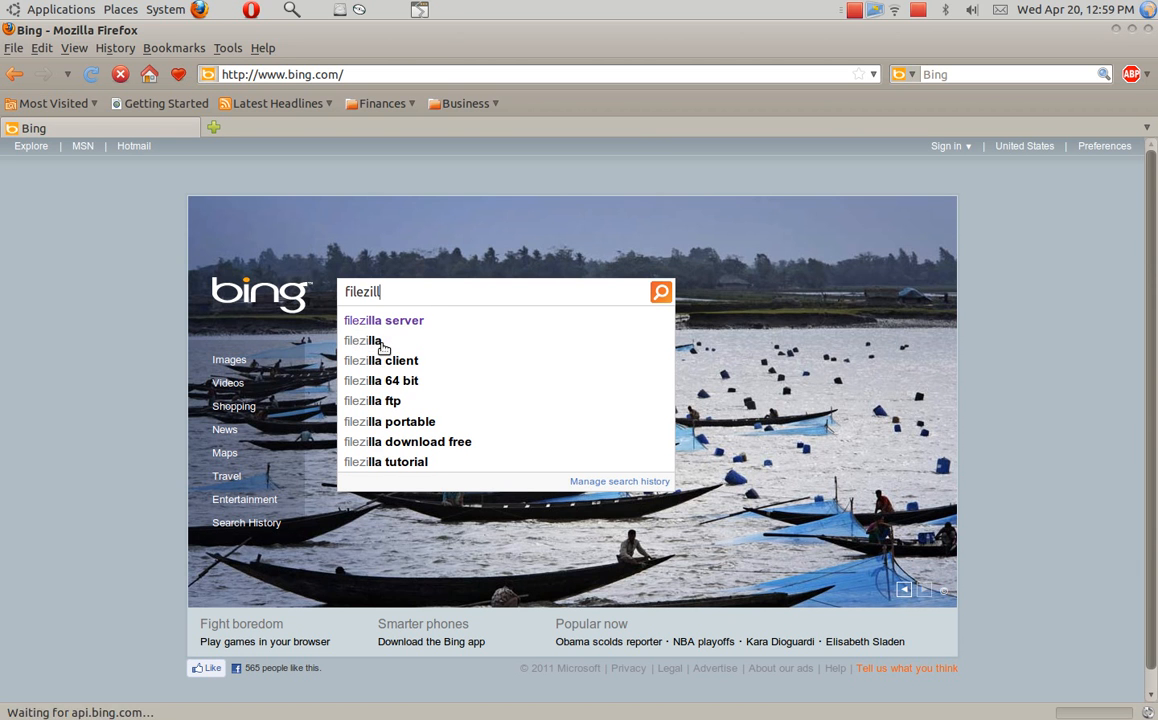
{"action": "type", "text": "a"}
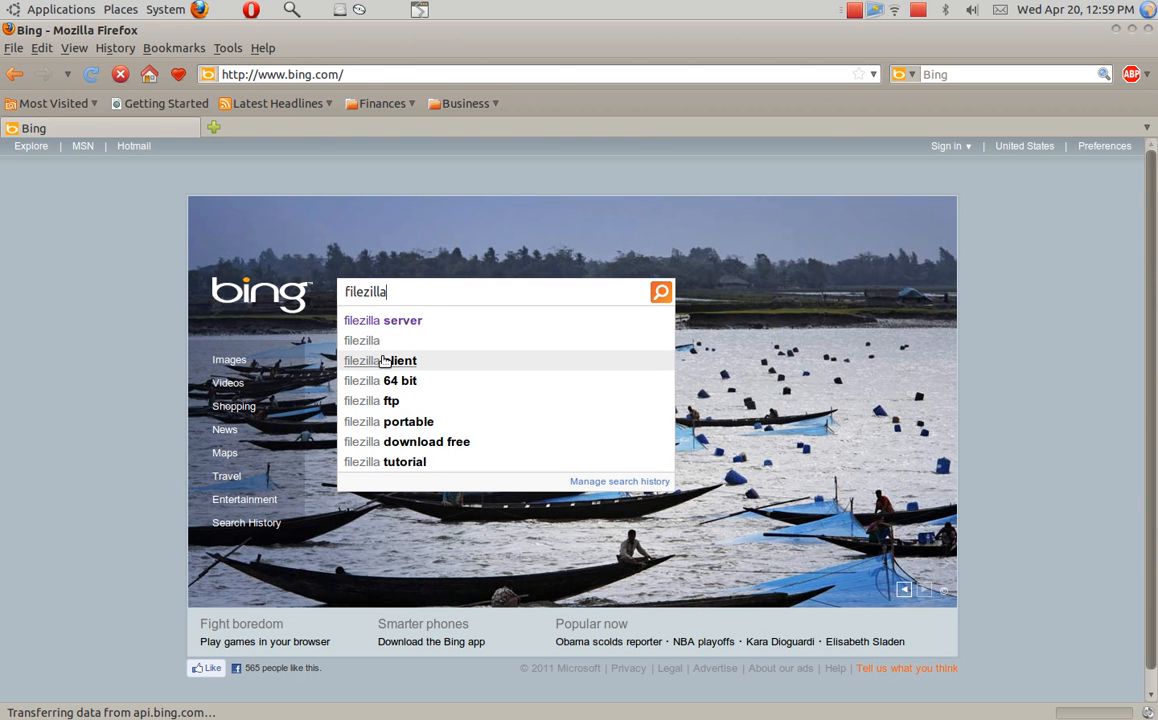
{"action": "left_click", "coordinate": [388, 362]}
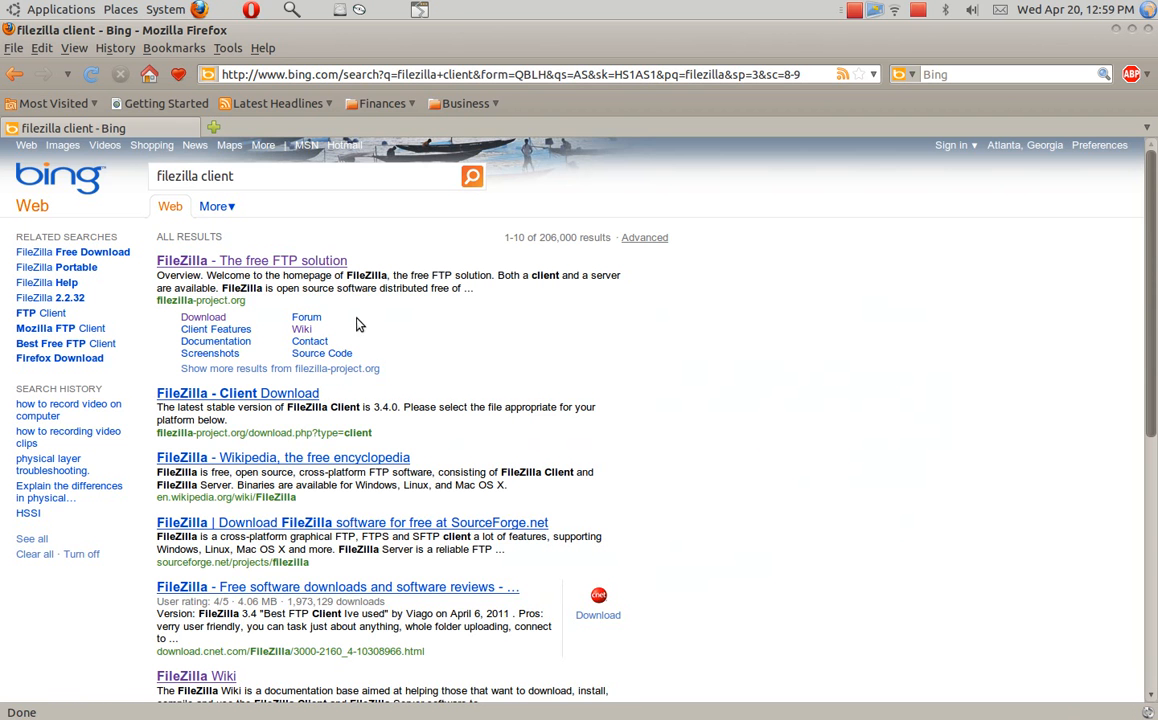
{"action": "left_click", "coordinate": [283, 263]}
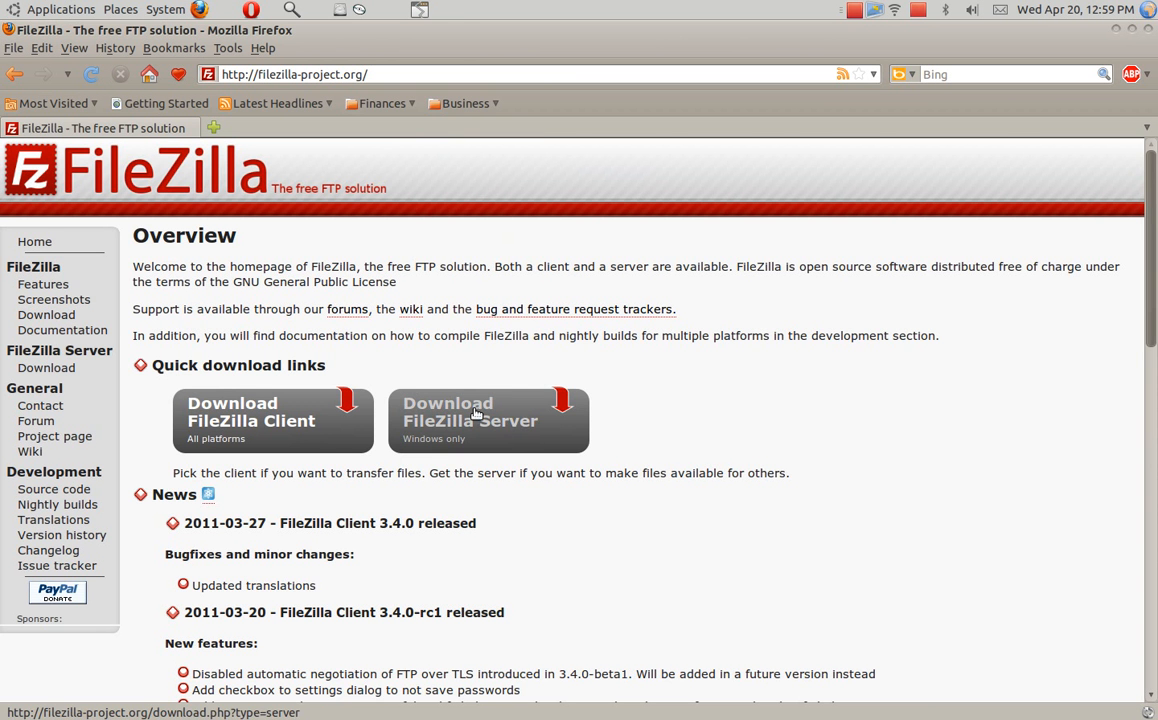
- Review the FileZilla Client download page listing 3.4.0 builds, then close Firefox
{"action": "left_click", "coordinate": [253, 428]}
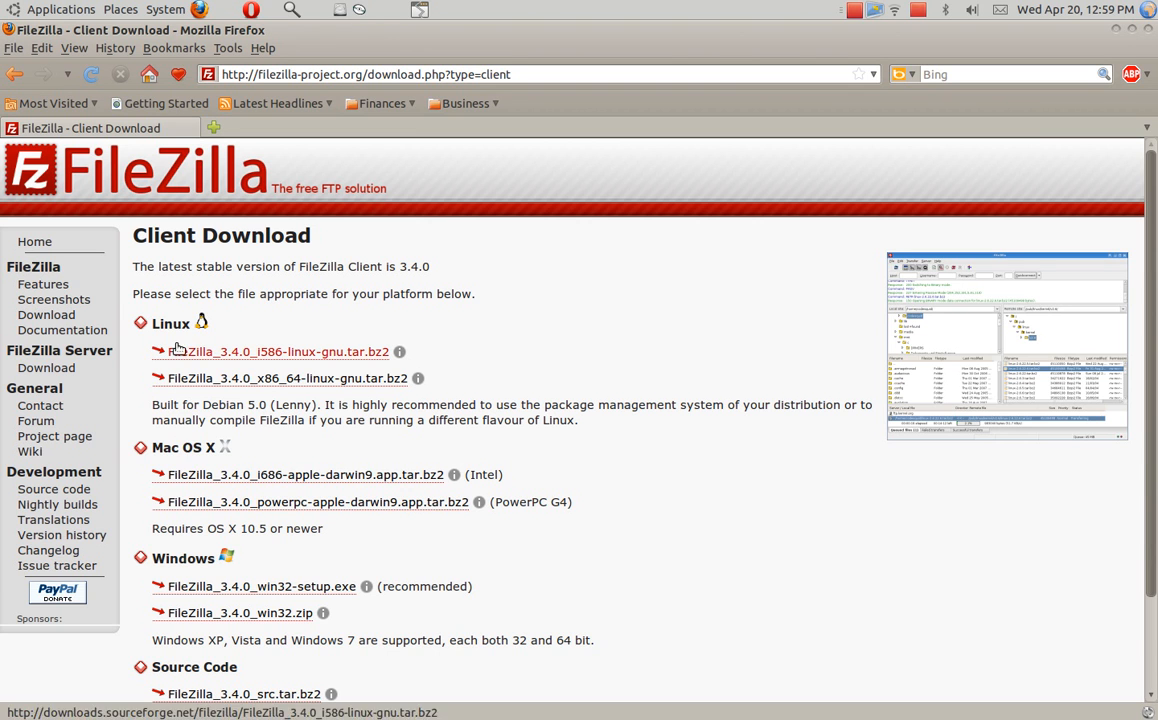
{"action": "scroll", "coordinate": [190, 580], "scroll_direction": "down", "scroll_amount": 1}
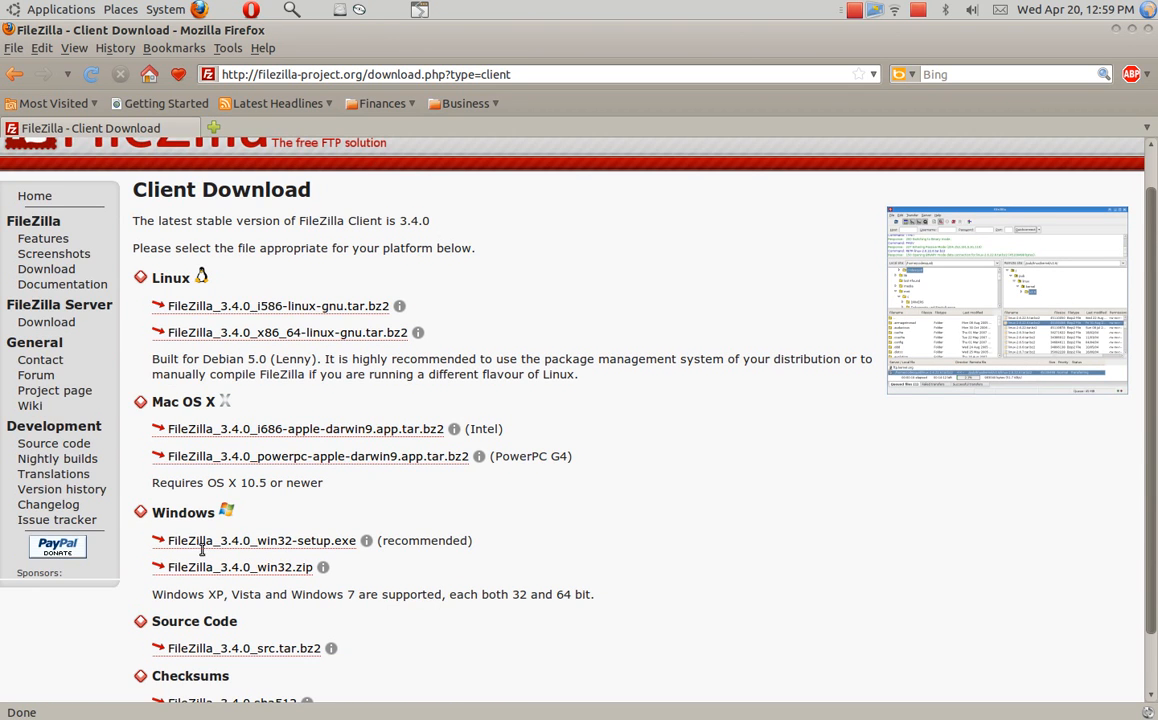
{"action": "scroll", "coordinate": [200, 575], "scroll_direction": "down", "scroll_amount": 1}
{"action": "scroll", "coordinate": [225, 615], "scroll_direction": "down", "scroll_amount": 1}
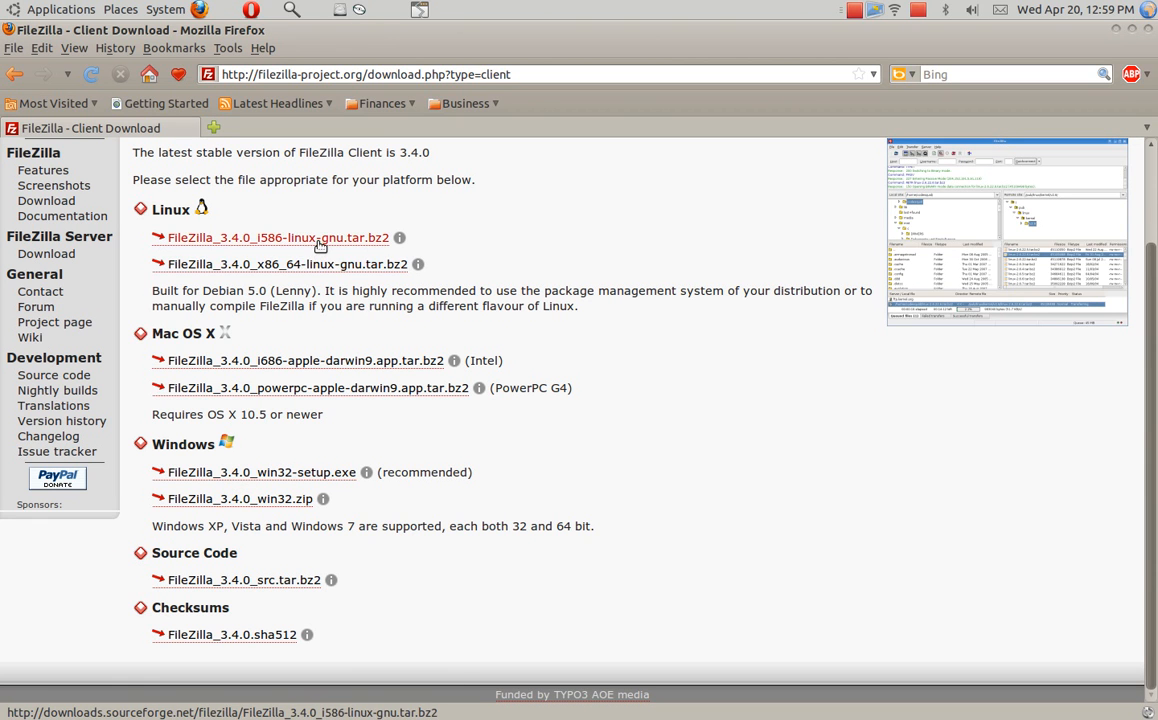
{"action": "scroll", "coordinate": [303, 244], "scroll_direction": "up", "scroll_amount": 3}
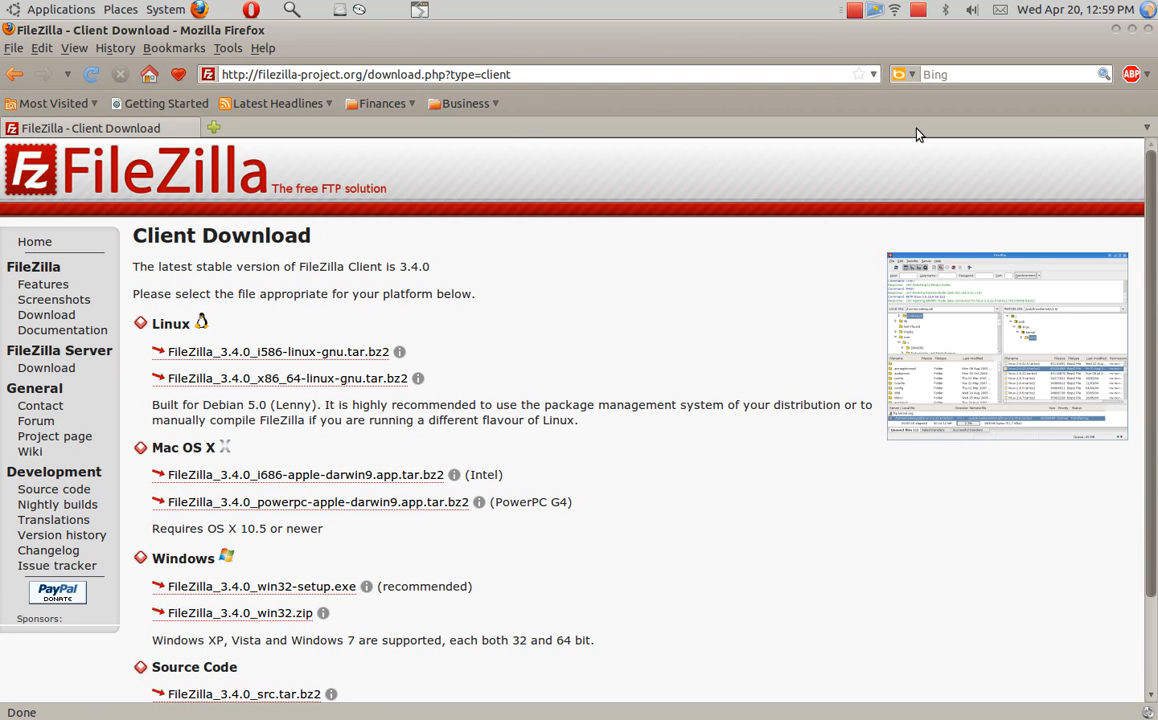
{"action": "left_click", "coordinate": [1147, 34]}
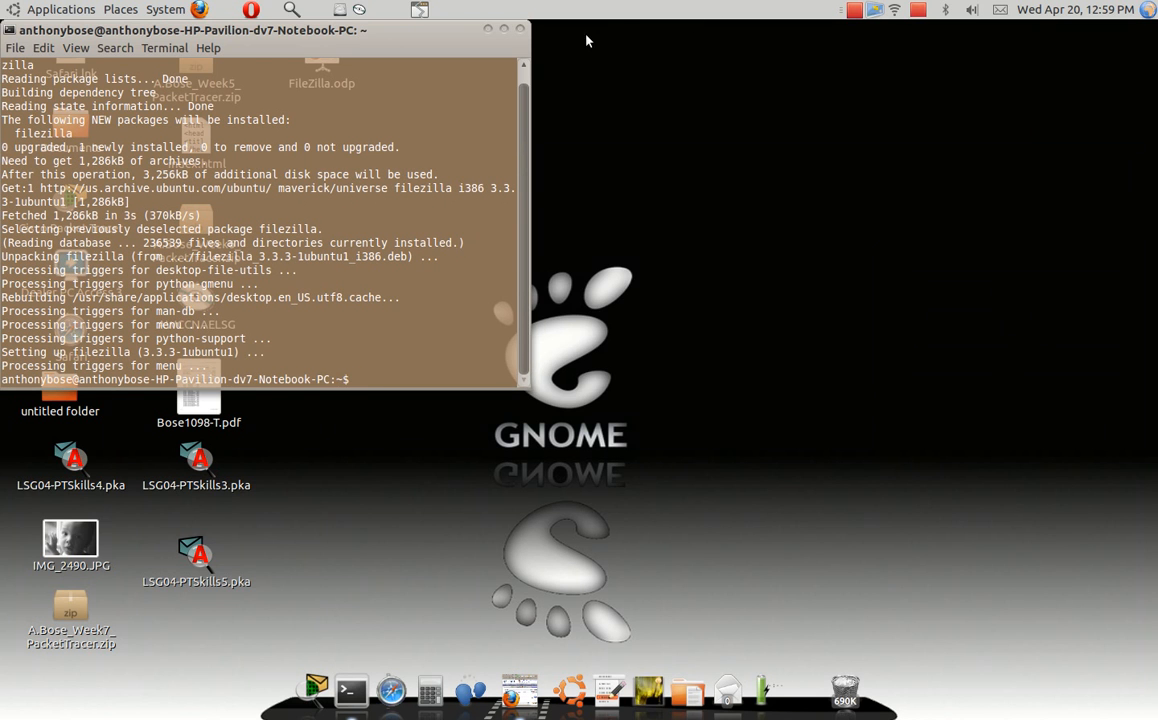
- Close the terminal and launch FileZilla from Applications > Internet
{"action": "left_click", "coordinate": [520, 29]}
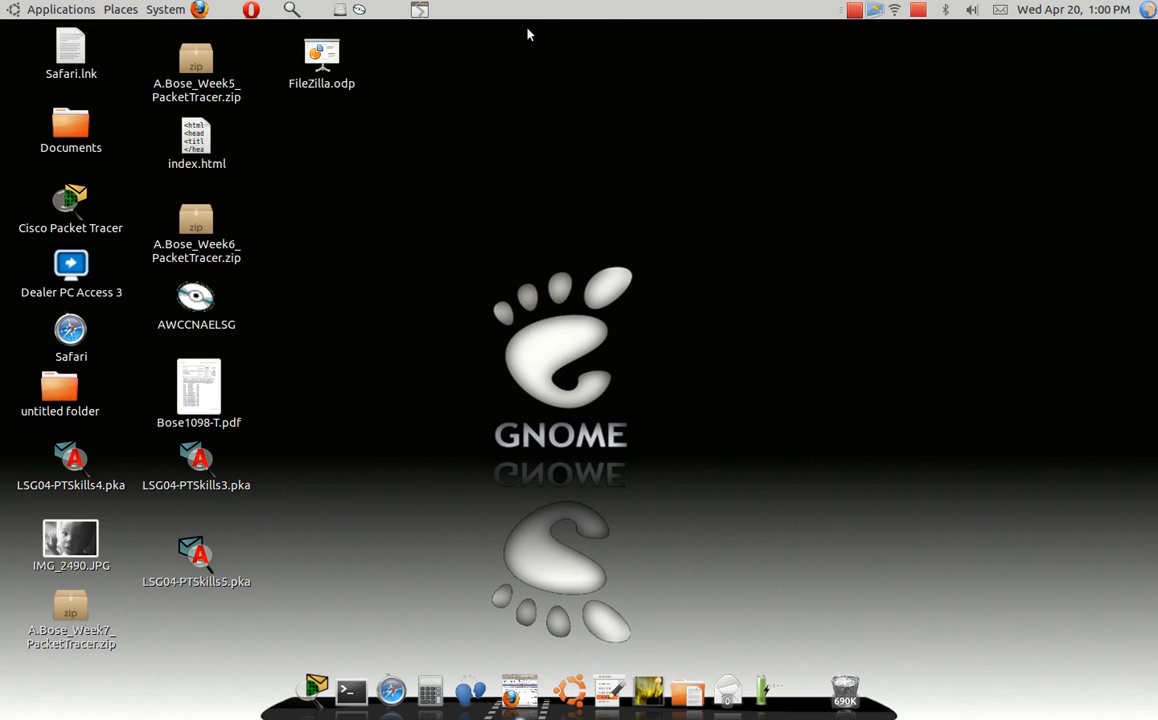
{"action": "left_click", "coordinate": [84, 8]}
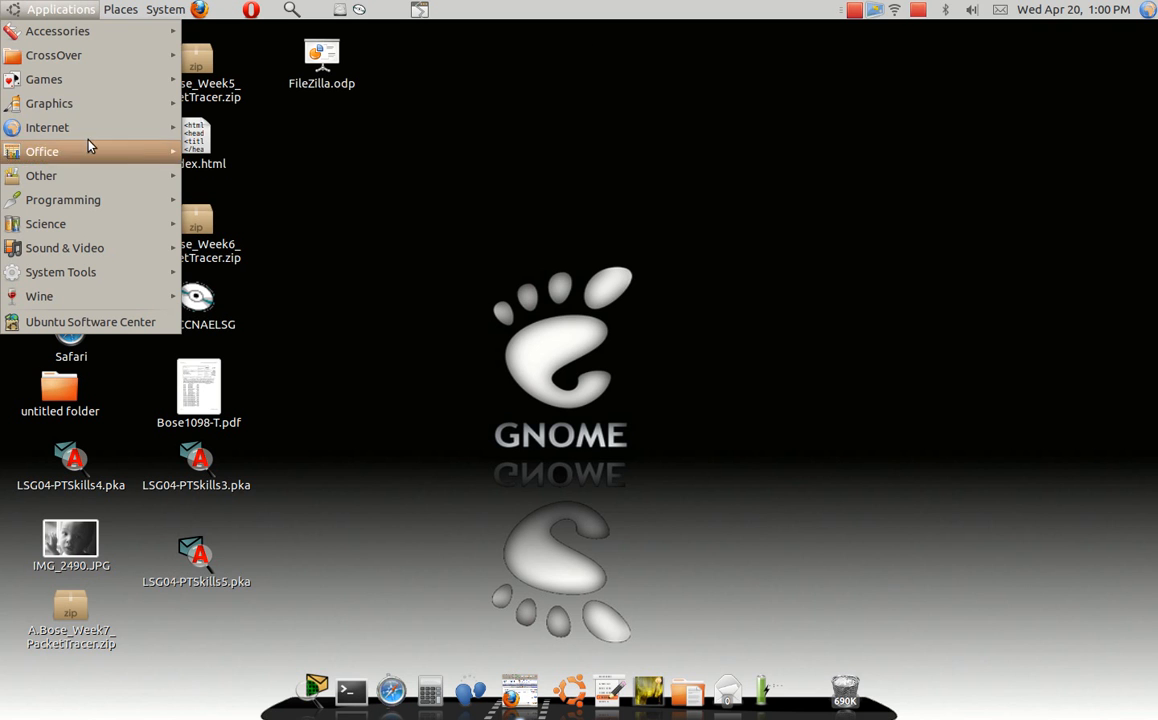
{"action": "mouse_move", "coordinate": [88, 129]}
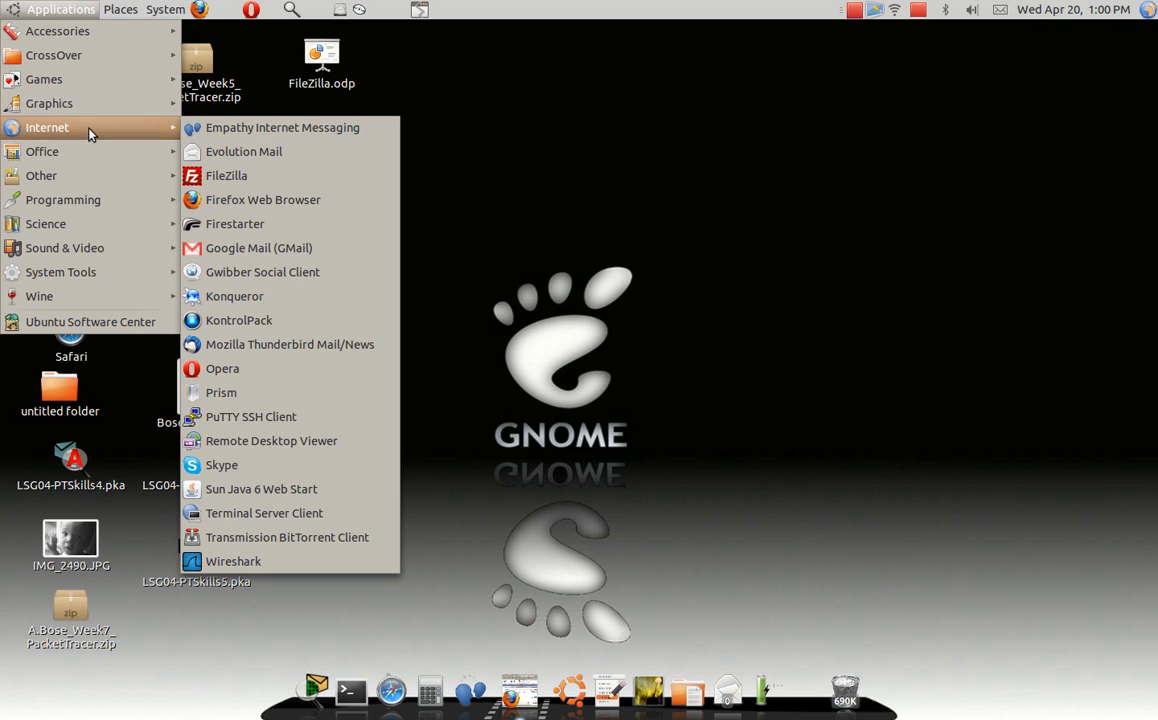
{"action": "left_click", "coordinate": [245, 177]}
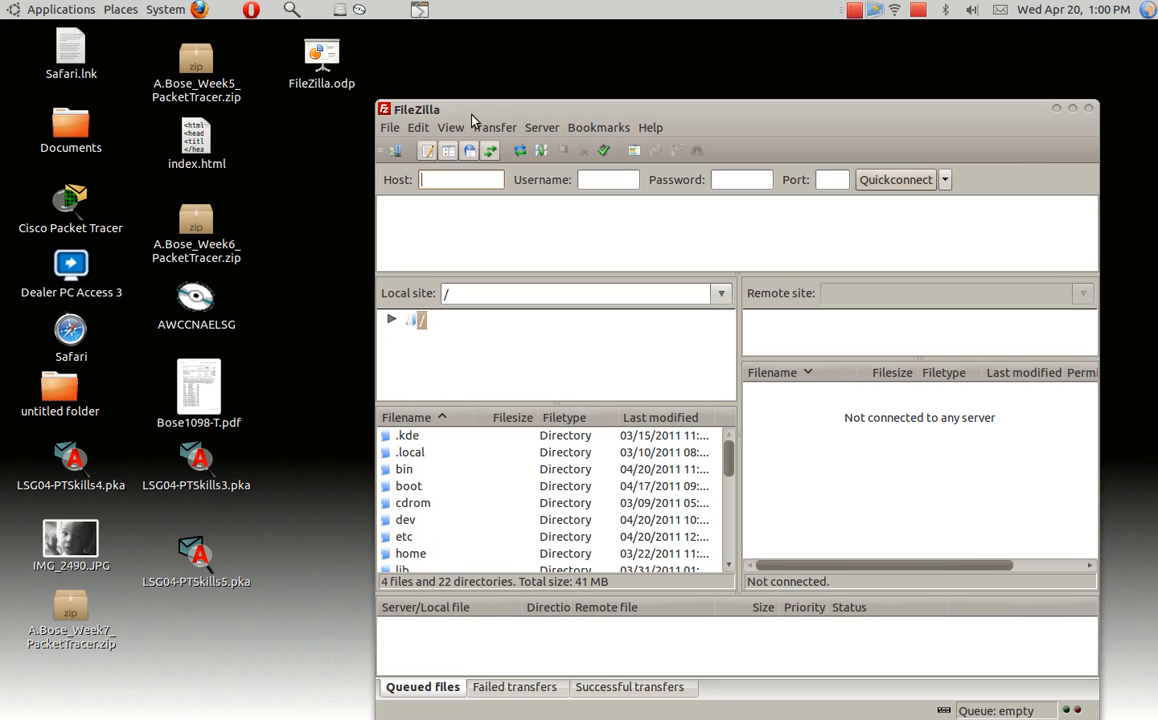
{"action": "left_click", "coordinate": [419, 130]}
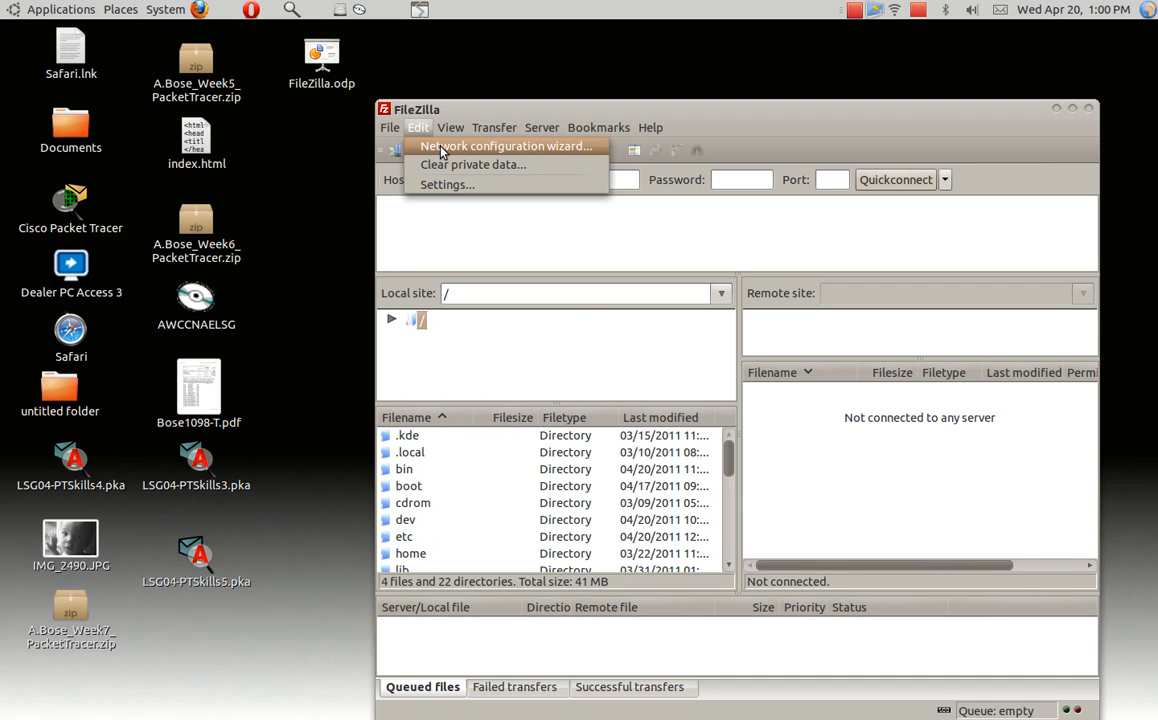
- Launch the Network configuration wizard from the Edit menu and advance past its introduction
{"action": "left_click", "coordinate": [441, 150]}
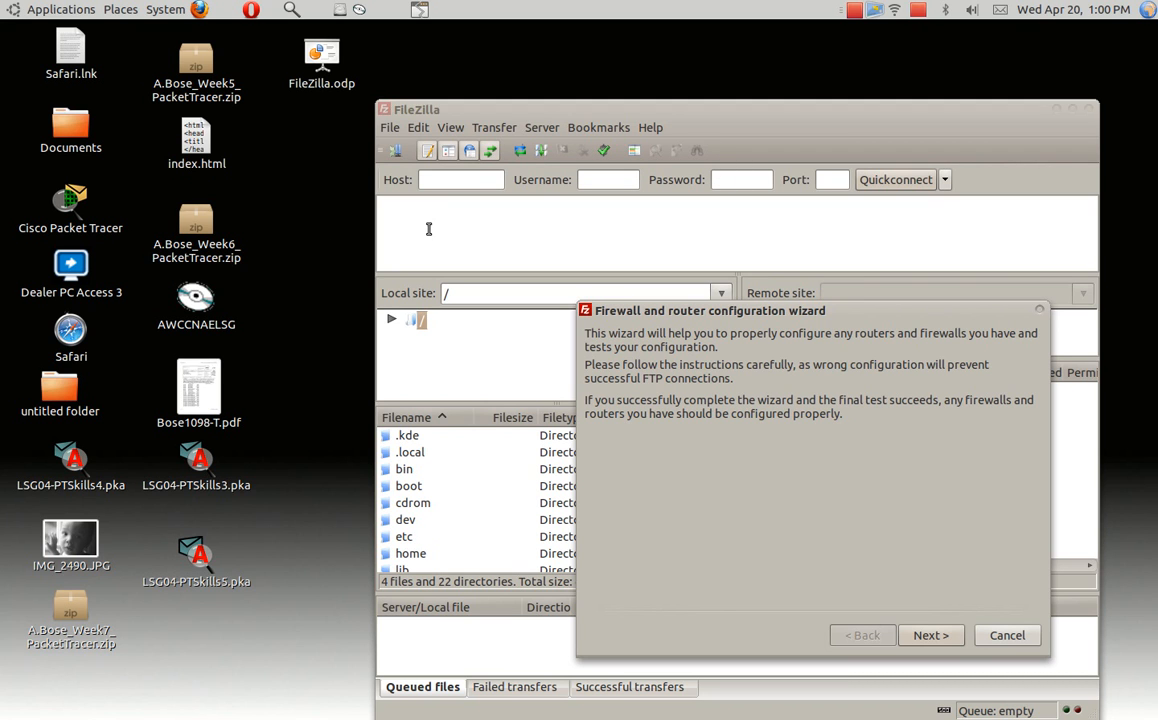
{"action": "mouse_move", "coordinate": [765, 687]}
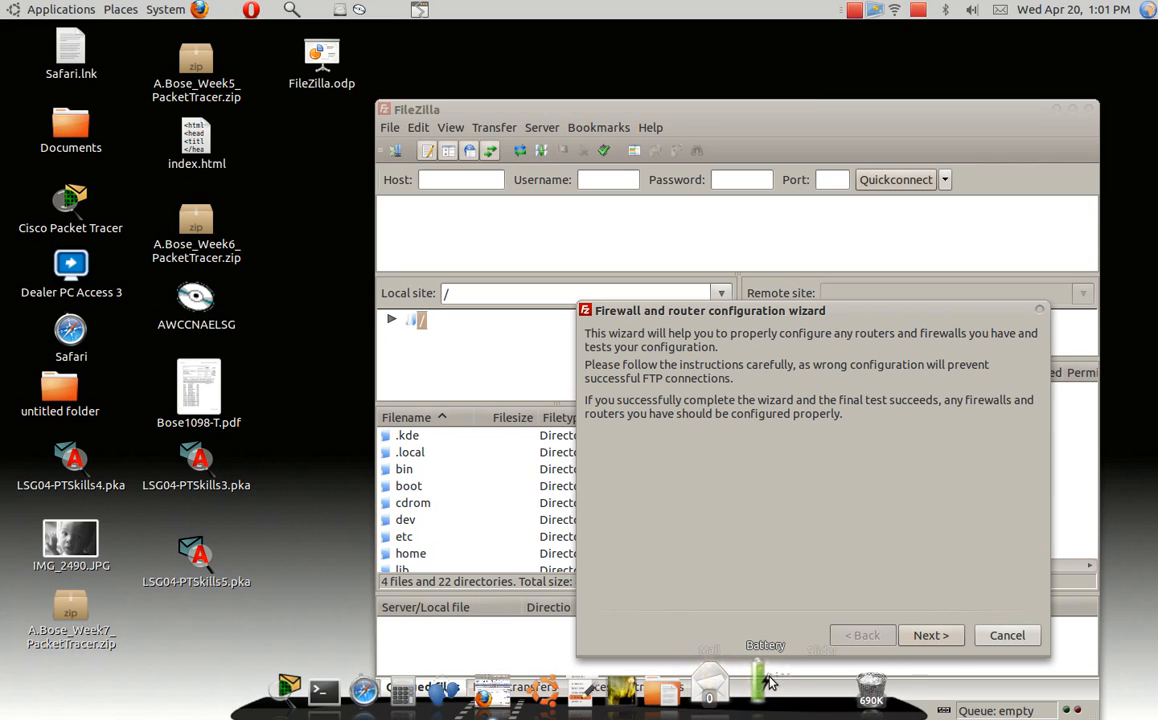
{"action": "left_click", "coordinate": [938, 637]}
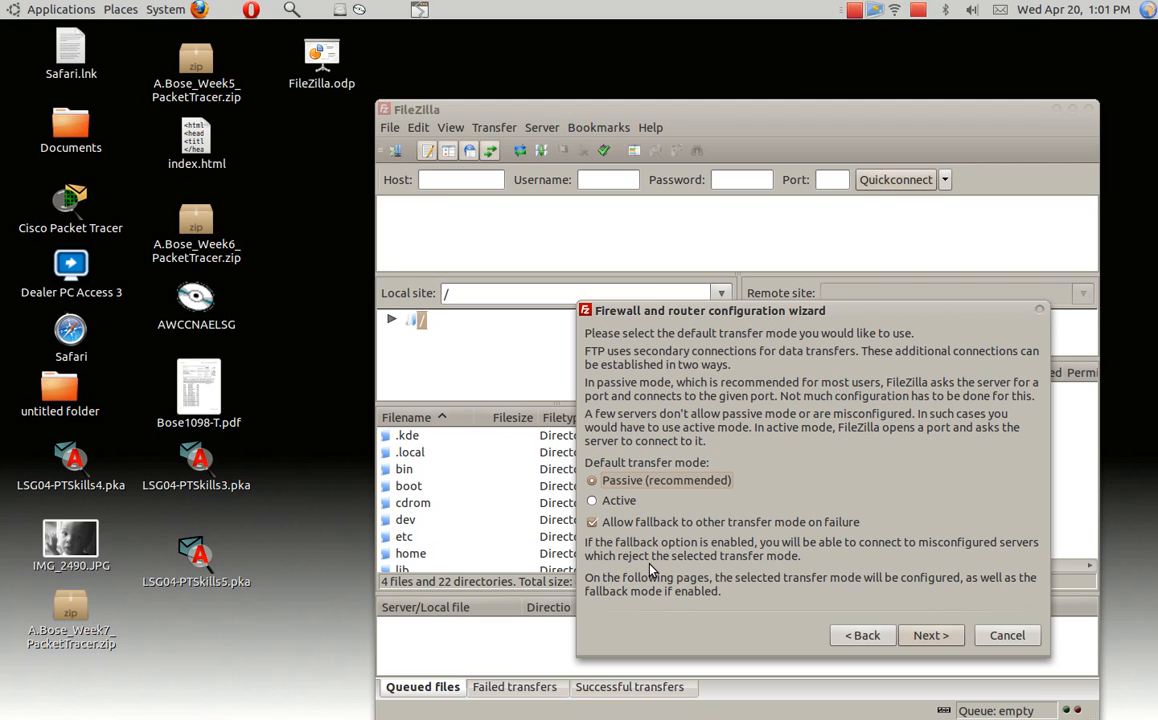
- Keep Passive as the default transfer mode and advance to the active-mode external IP page
{"action": "left_click", "coordinate": [933, 638]}
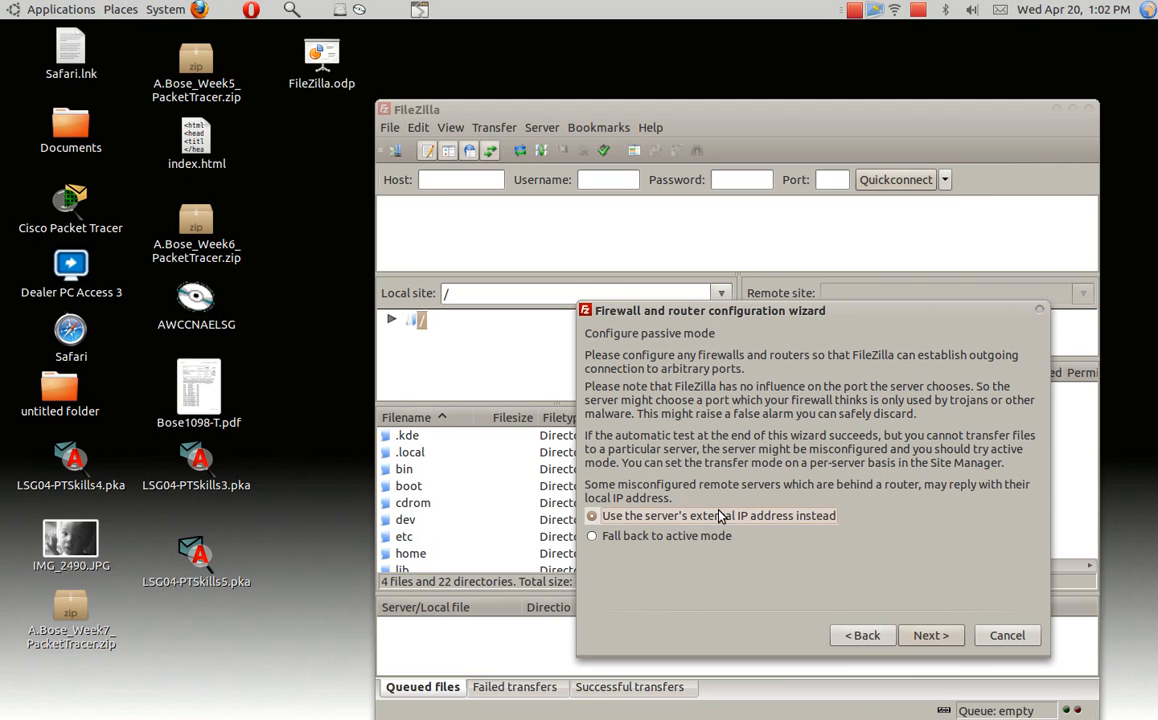
{"action": "left_click", "coordinate": [941, 642]}
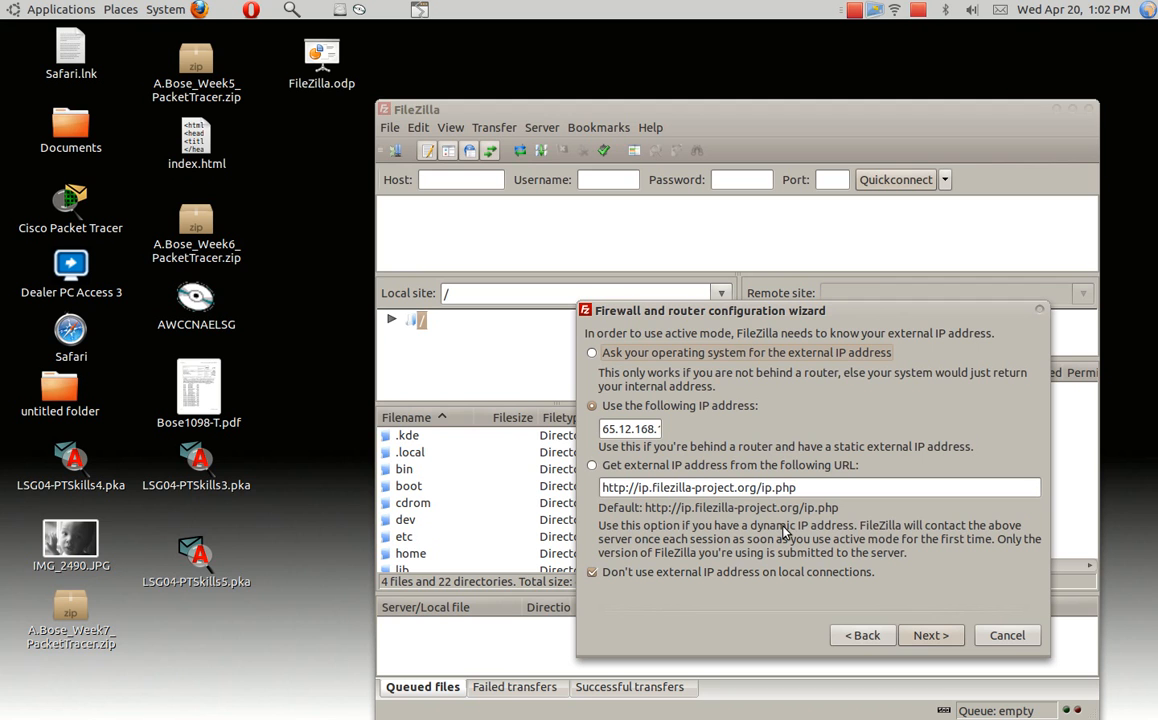
{"action": "left_click", "coordinate": [591, 353]}
{"action": "left_click", "coordinate": [591, 406]}
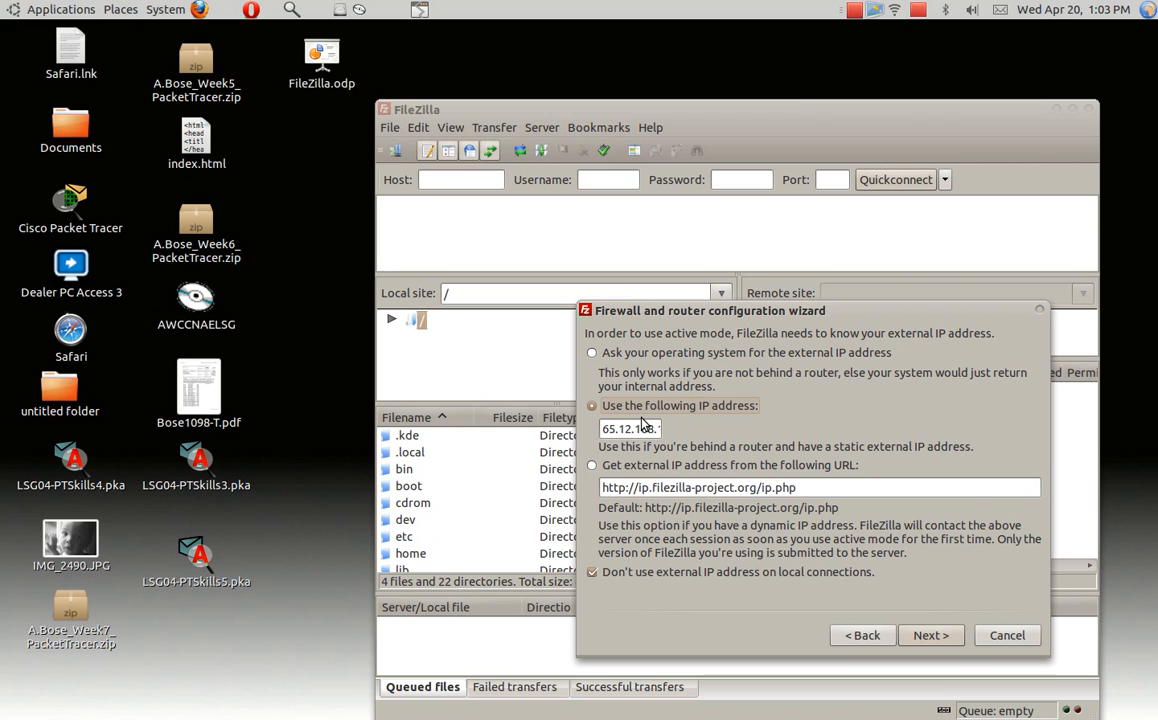
{"action": "mouse_move", "coordinate": [315, 716]}
{"action": "left_click", "coordinate": [350, 690]}
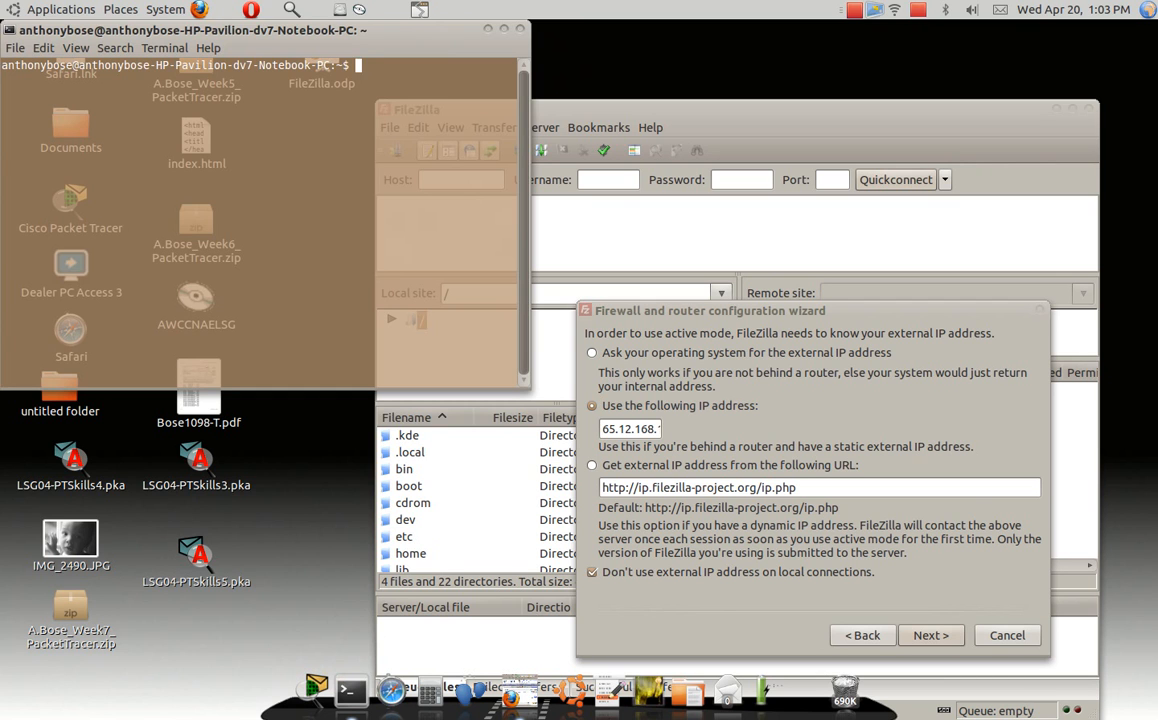
{"action": "type", "text": "ifconfig"}
{"action": "key", "text": "Return"}
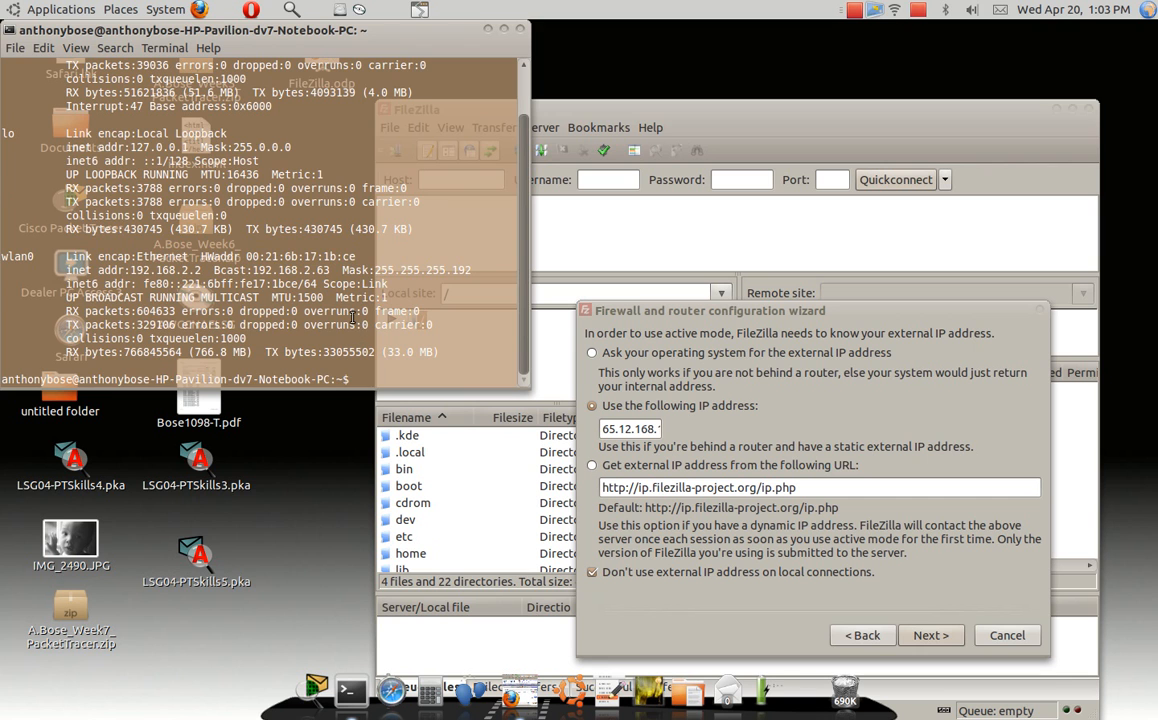
{"action": "scroll", "coordinate": [352, 318], "scroll_direction": "up", "scroll_amount": 2}
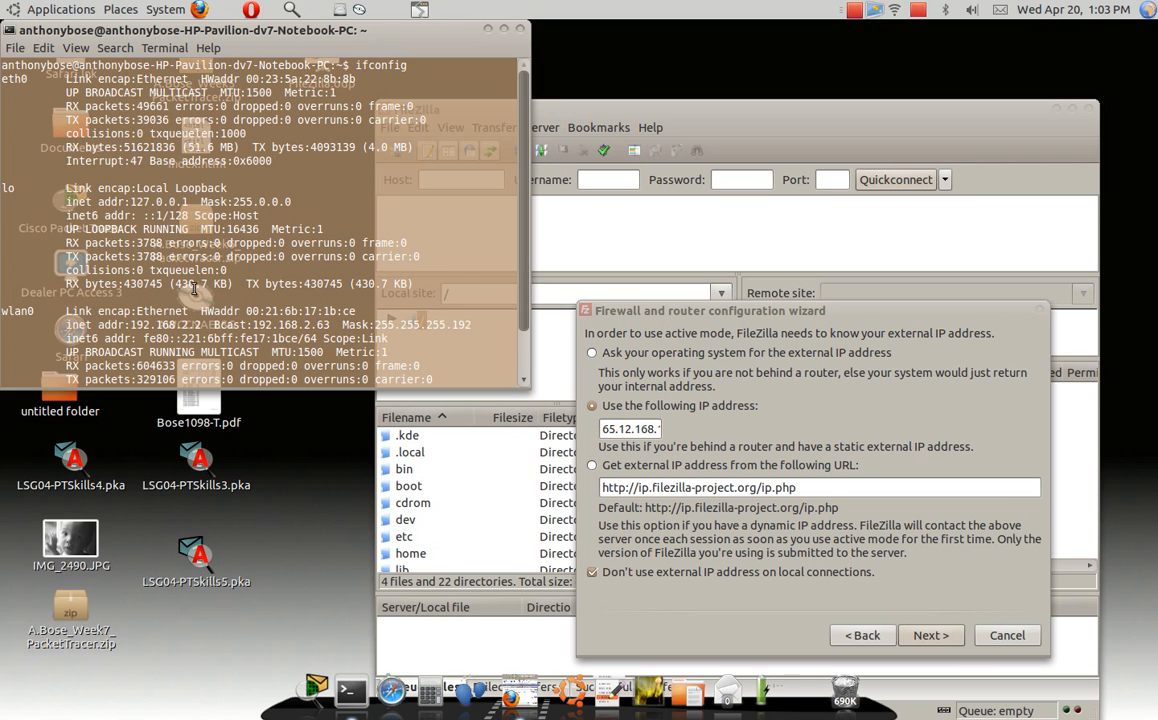
{"action": "scroll", "coordinate": [201, 298], "scroll_direction": "down", "scroll_amount": 1}
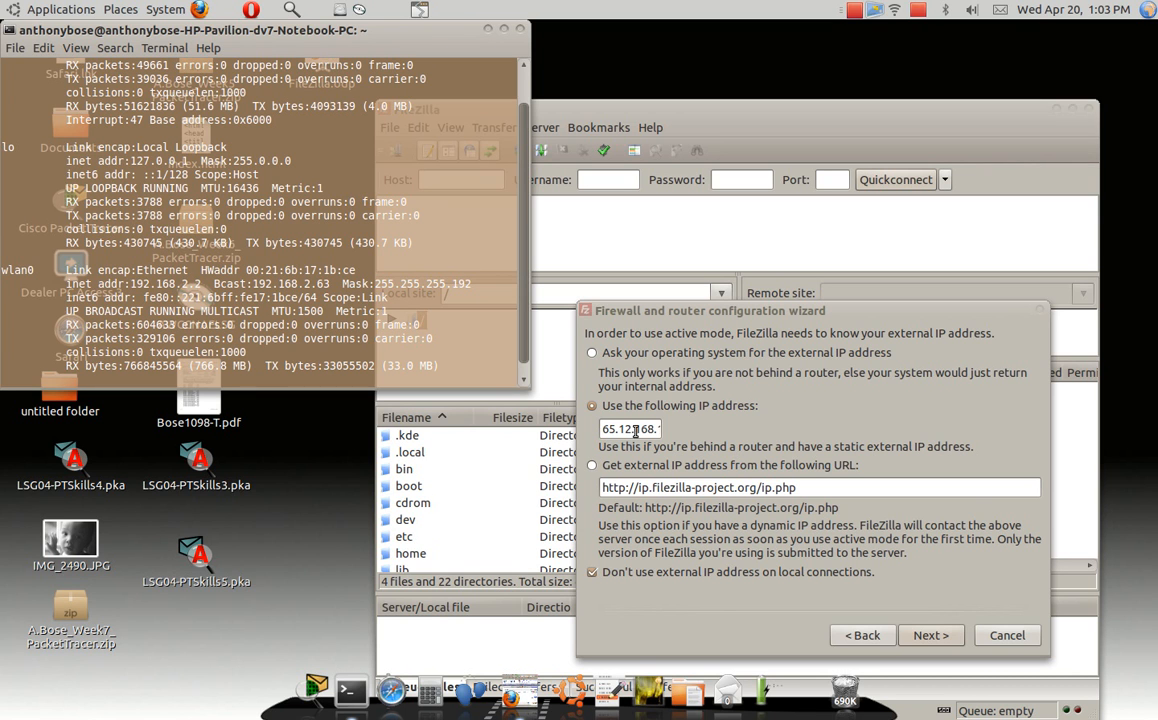
{"action": "left_click", "coordinate": [521, 30]}
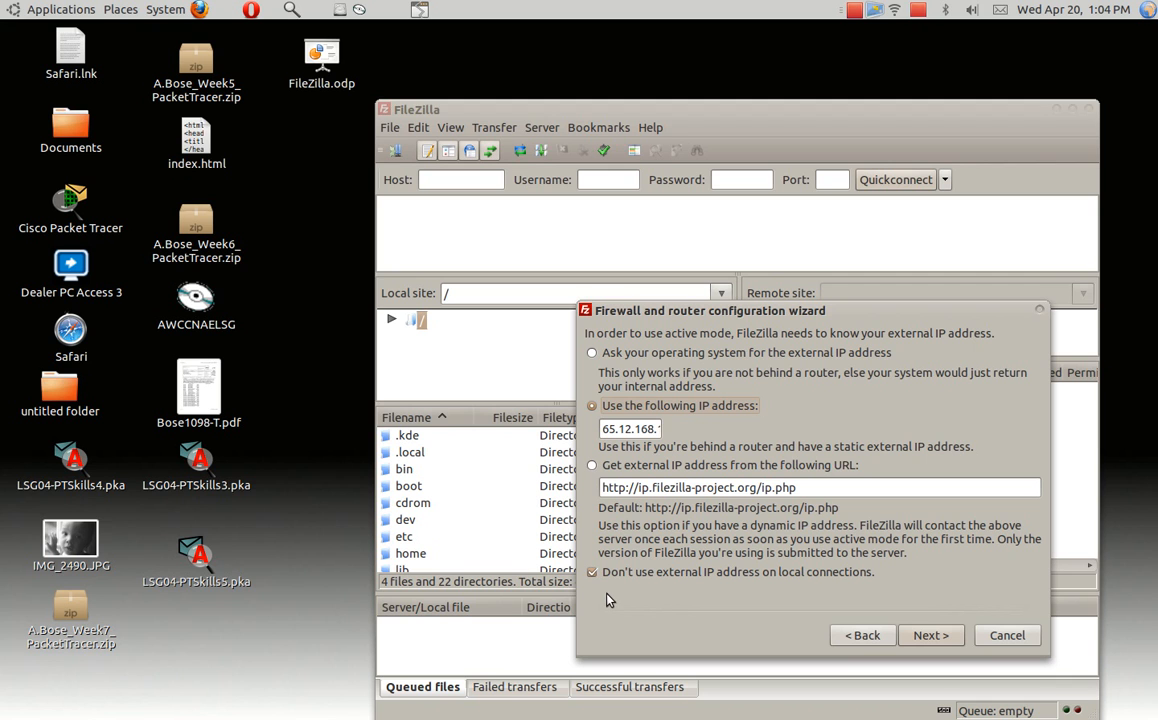
- Advance to the port range page and keep the fixed 6000–7000 port range
{"action": "left_click", "coordinate": [930, 636]}
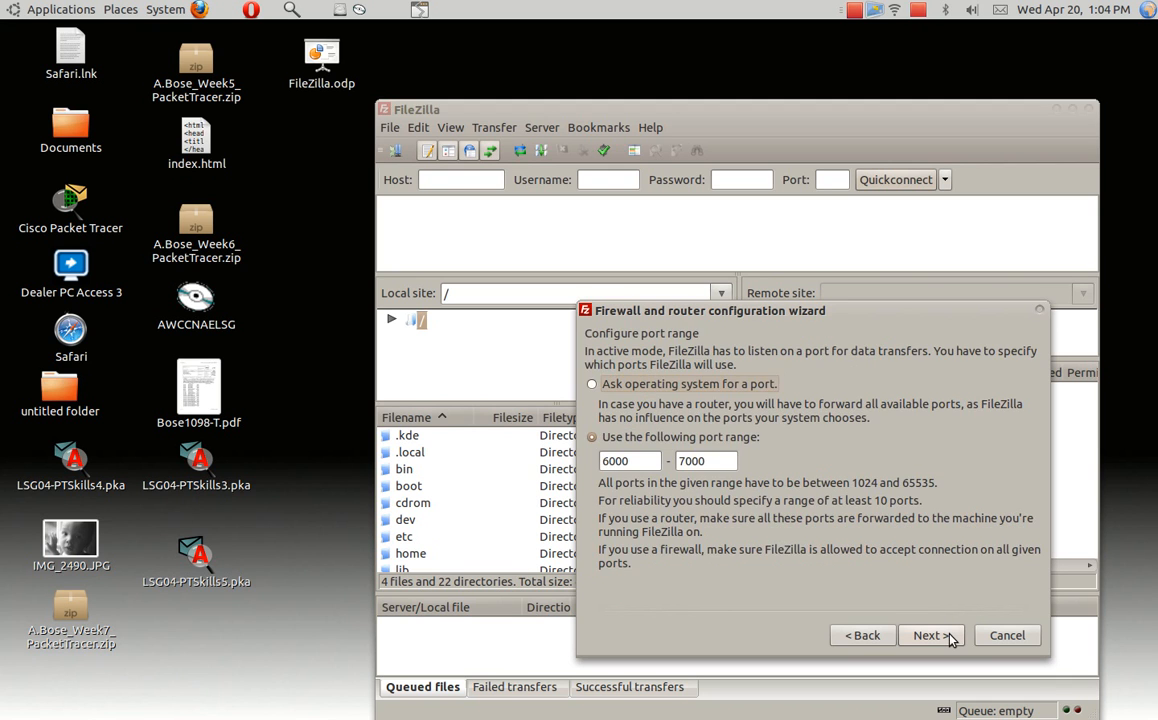
{"action": "left_click", "coordinate": [593, 386]}
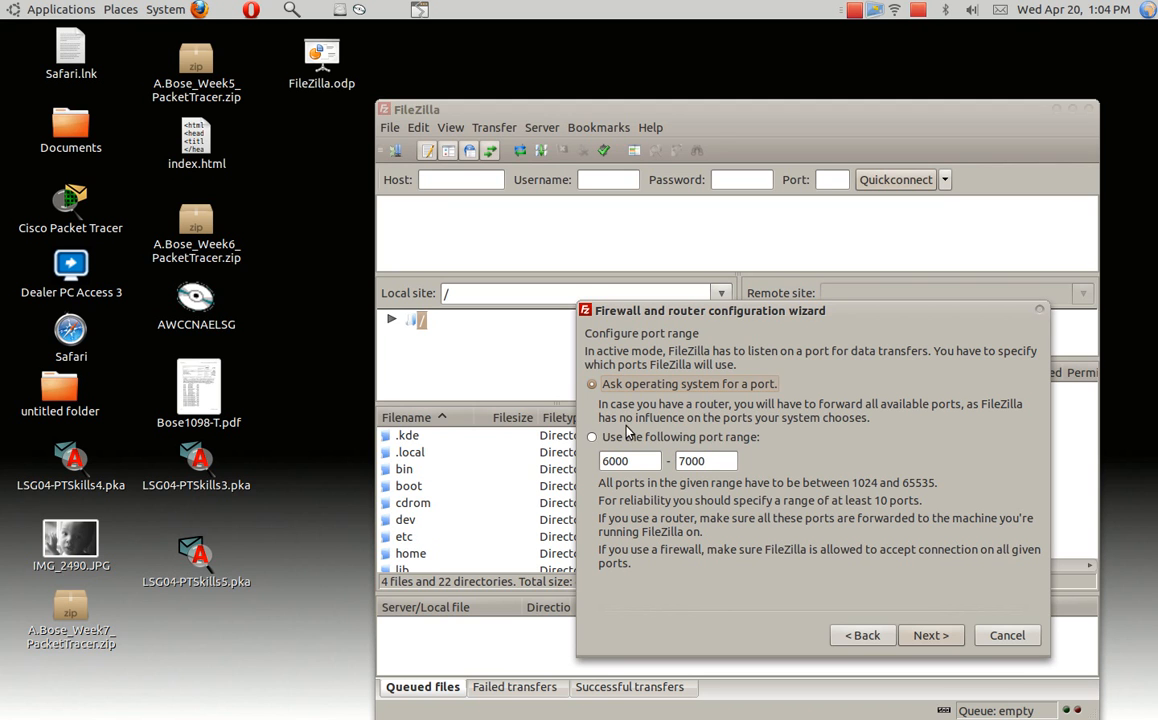
{"action": "left_click", "coordinate": [591, 441]}
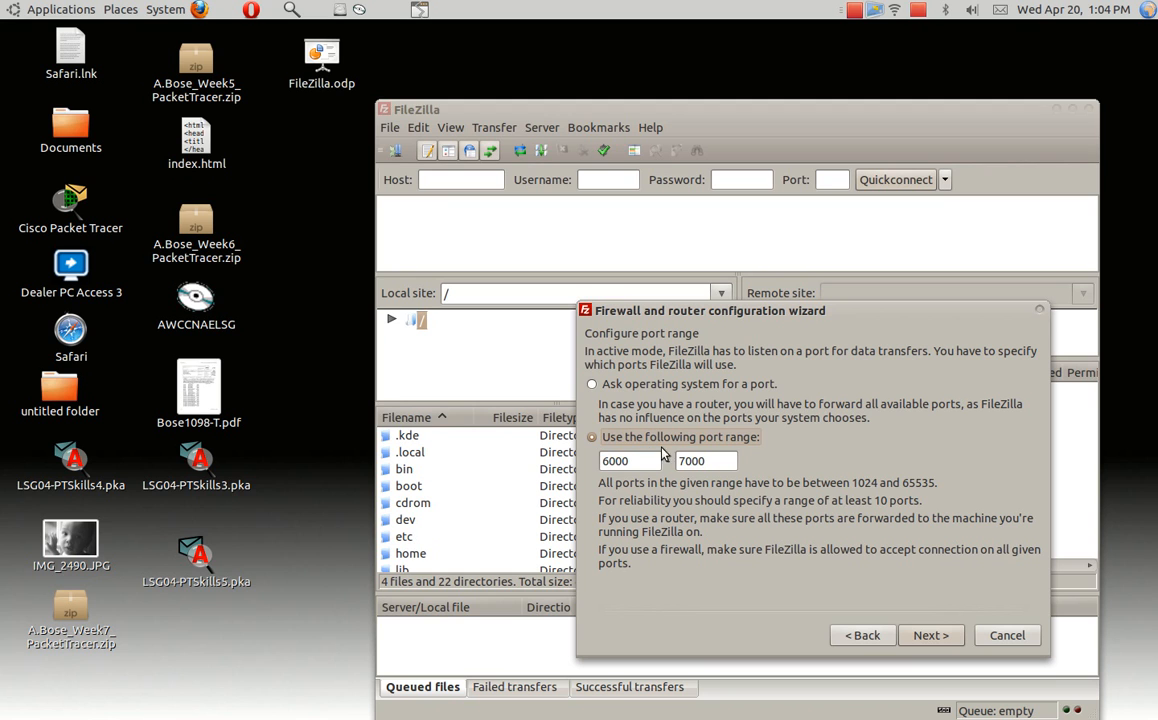
- Reach the configuration test page, review the test results, and finish the wizard
{"action": "left_click", "coordinate": [930, 637]}
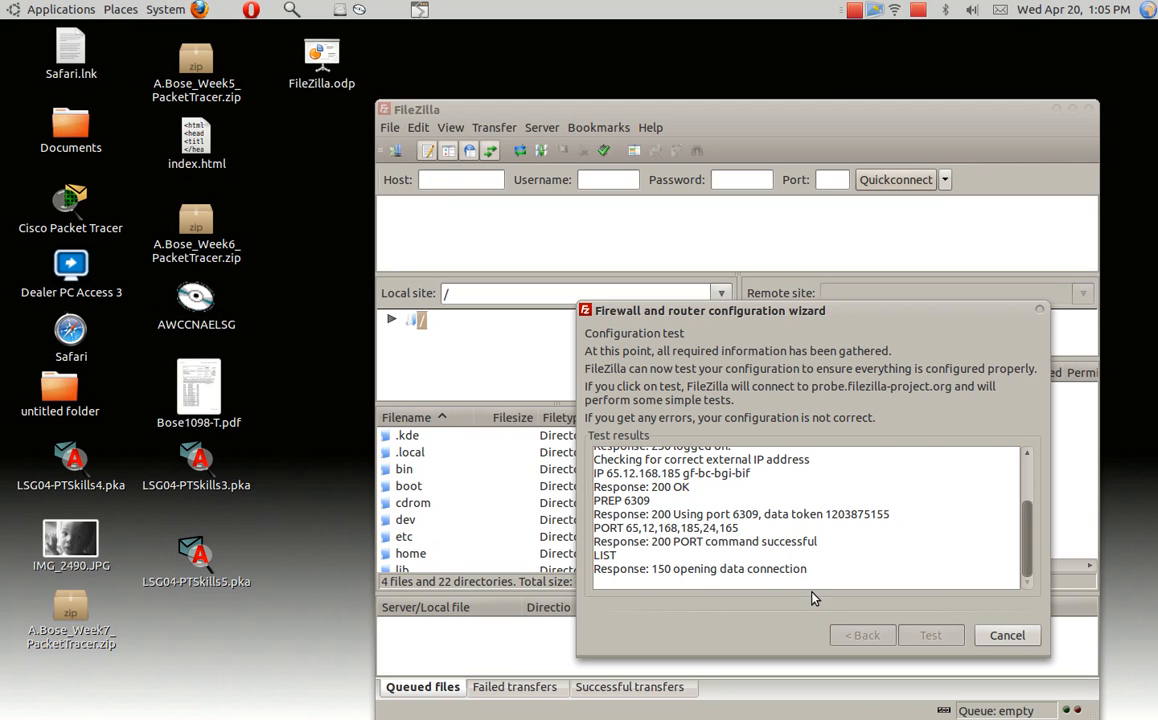
{"action": "left_click", "coordinate": [1008, 636]}
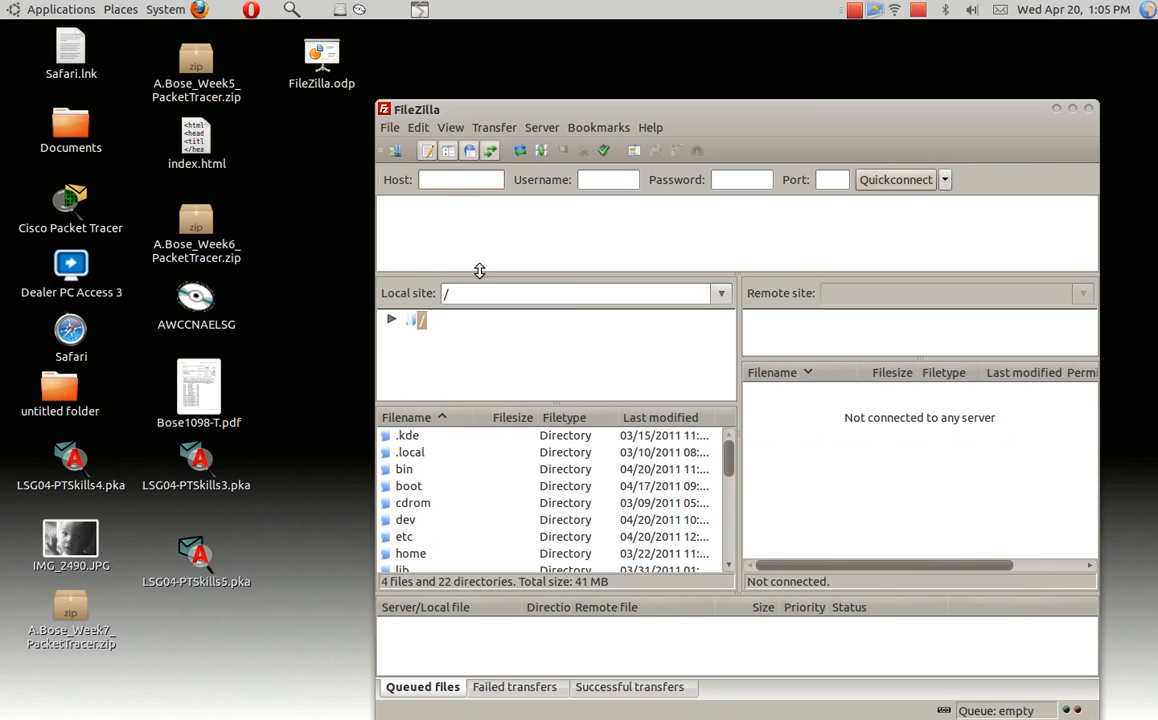
- Begin the Quickconnect Host entry with 'ftp://'
{"action": "left_click", "coordinate": [449, 182]}
{"action": "type", "text": "ftp://"}
- Quickconnect to ftp://192.168.2.28 using the account's username and password
{"action": "type", "text": "192"}
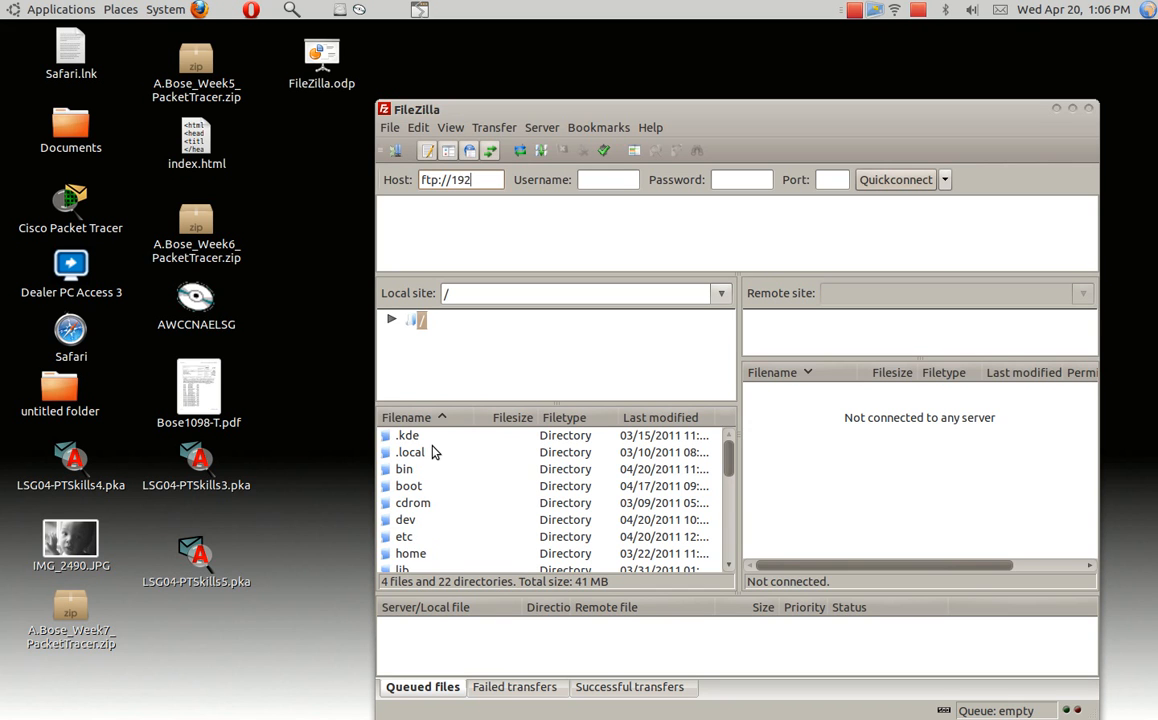
{"action": "type", "text": ".168.2.28"}
{"action": "key", "text": "Tab"}
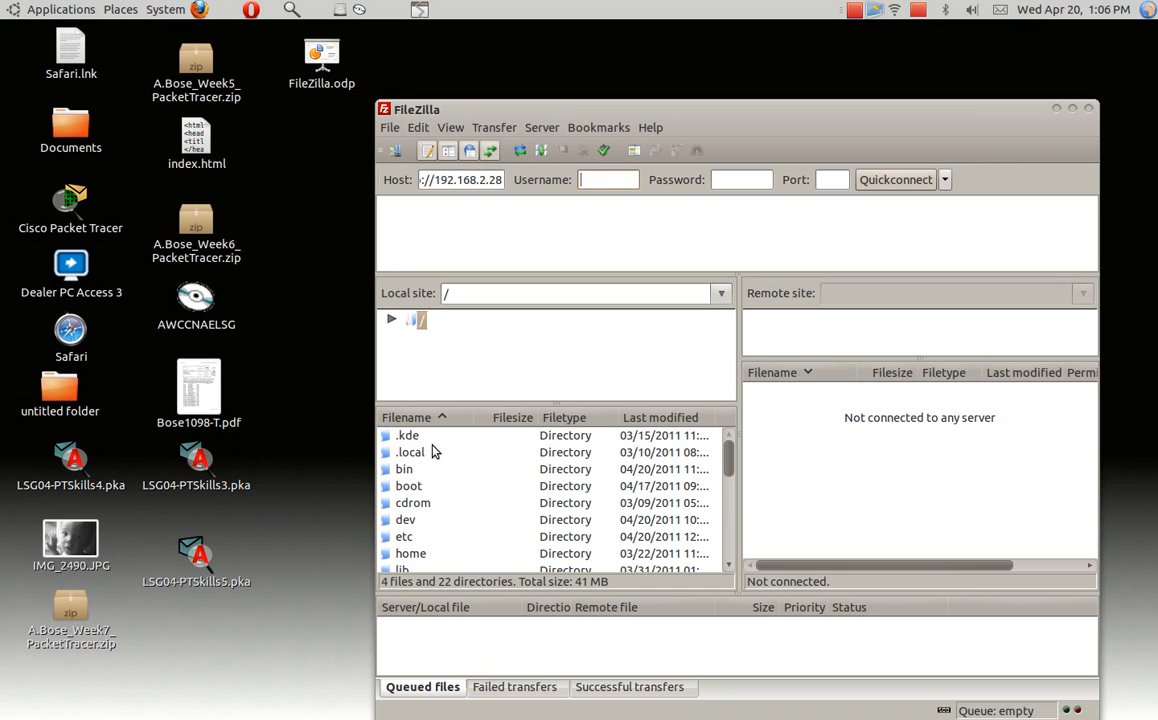
{"action": "key", "text": "Tab"}
{"action": "type", "text": "****"}
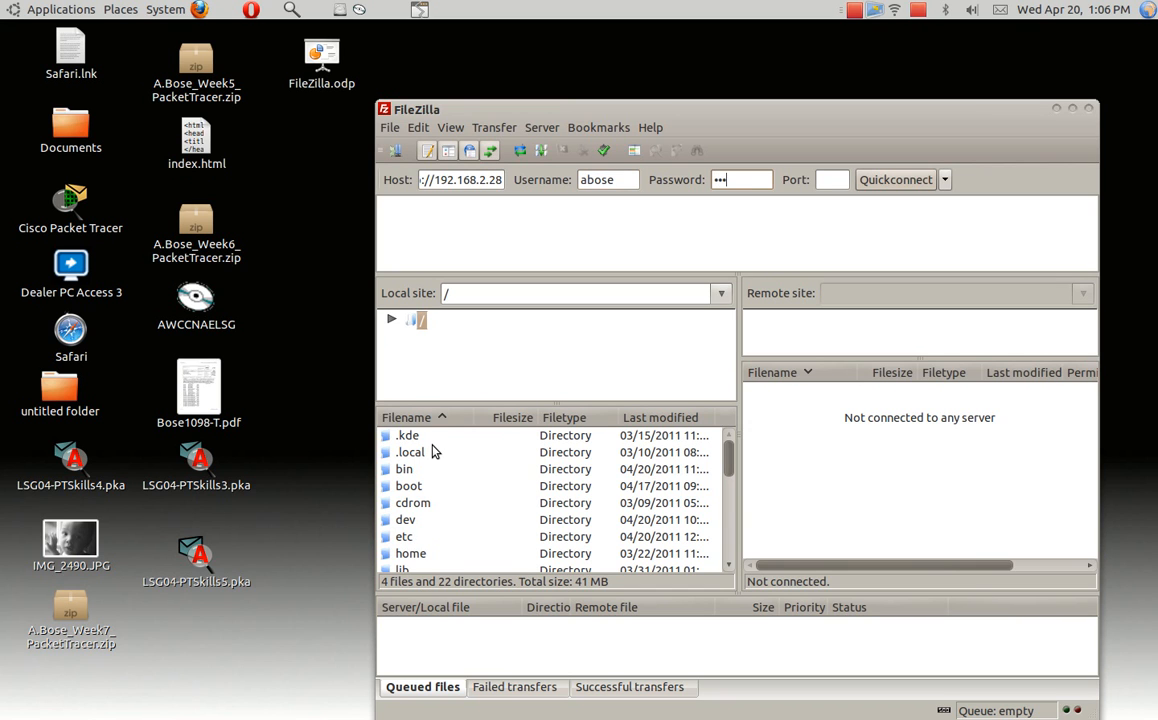
{"action": "type", "text": "****"}
{"action": "left_click", "coordinate": [897, 181]}
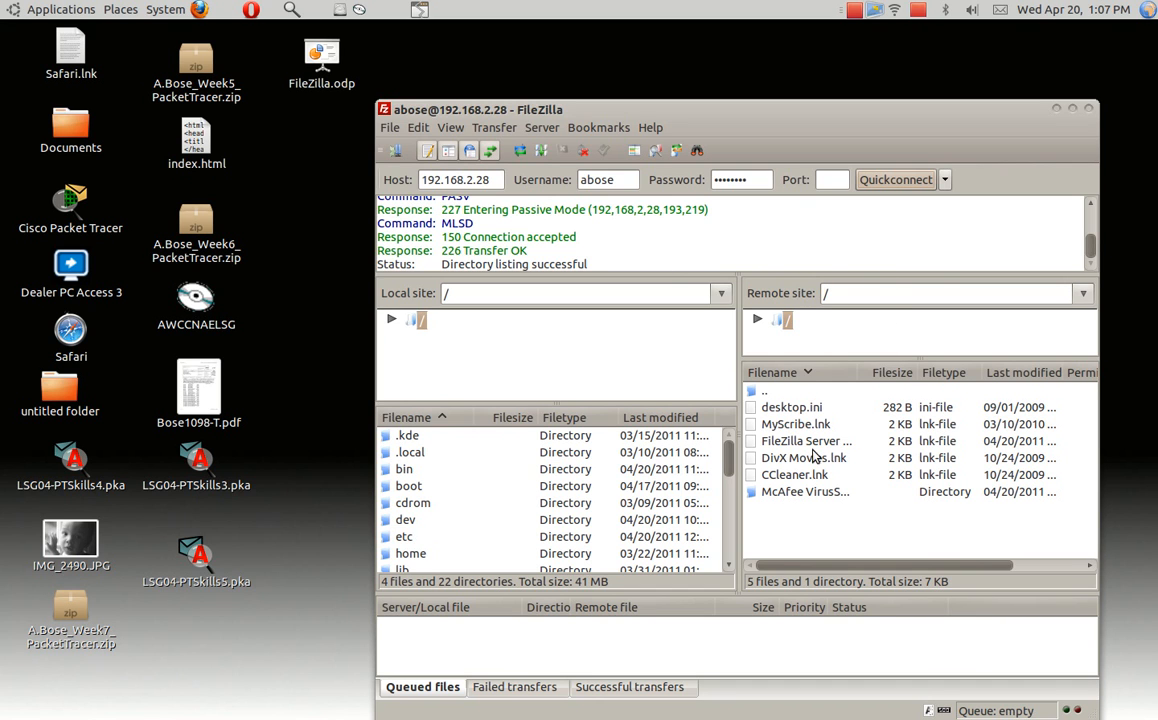
- Go up to the parent directory and re-sort the remote files by filename, ascending
{"action": "double_click", "coordinate": [752, 393]}
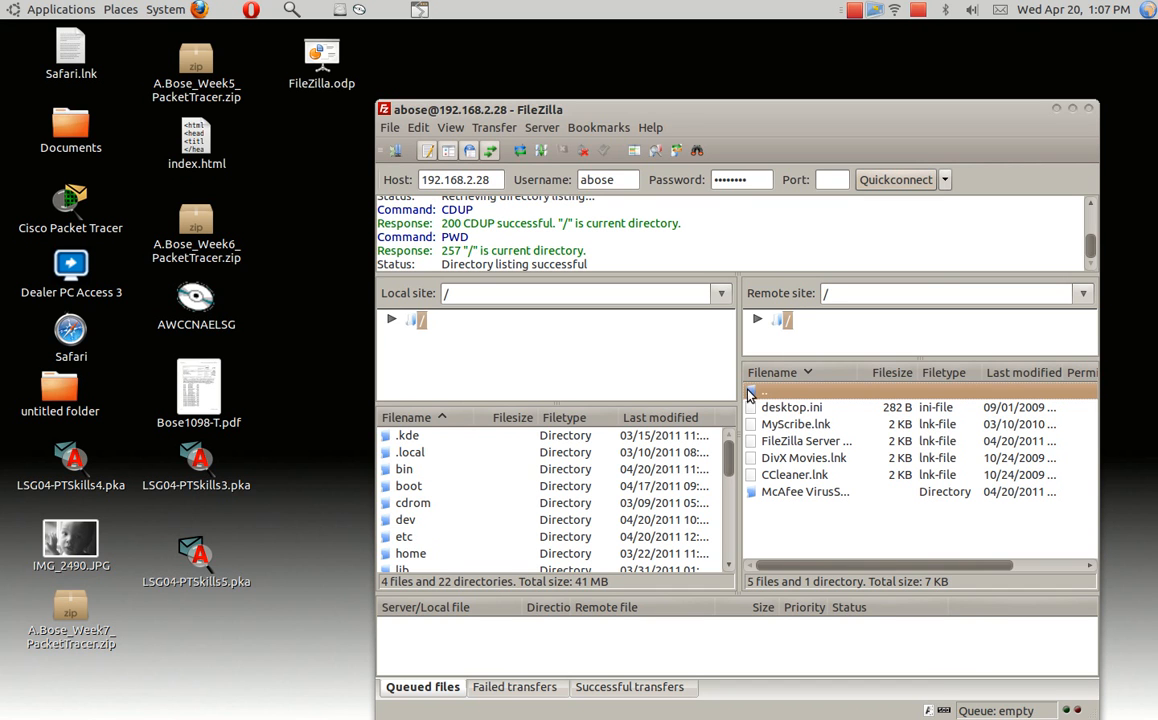
{"action": "left_click", "coordinate": [806, 373]}
{"action": "left_click", "coordinate": [808, 372]}
{"action": "left_click", "coordinate": [808, 372]}
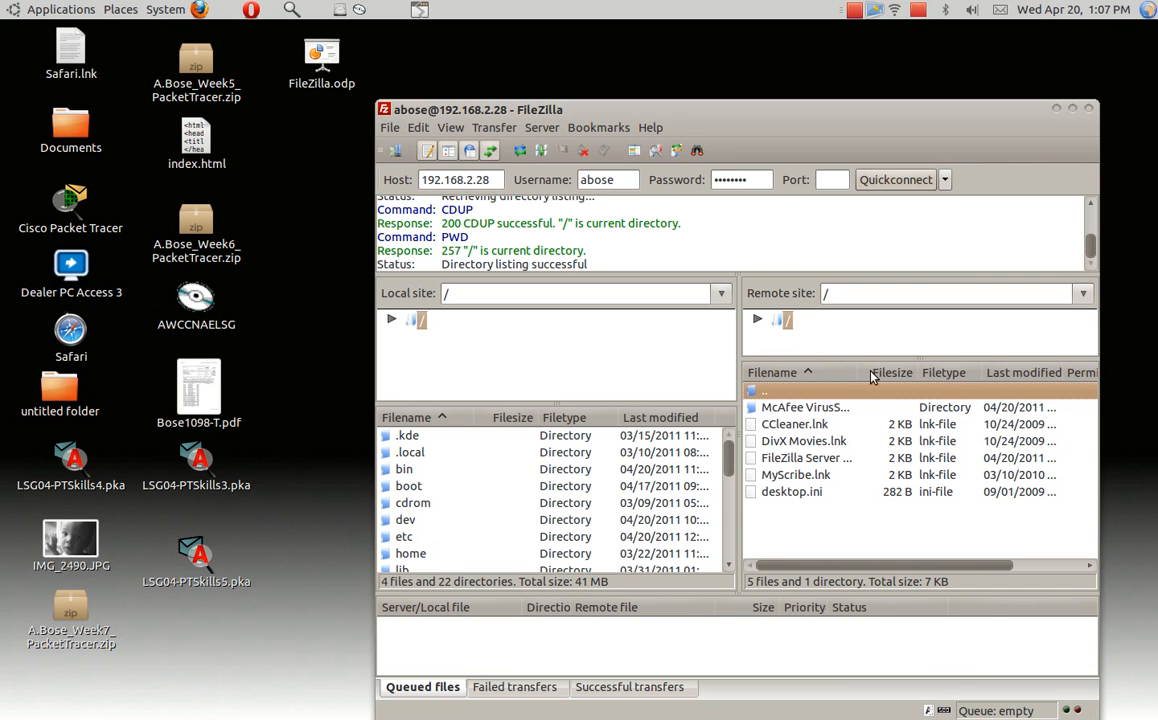
- Open the McAfee VirusScan Plus 8.7 (Windows) folder, attempt dragging it locally, and dismiss the error
{"action": "double_click", "coordinate": [799, 410]}
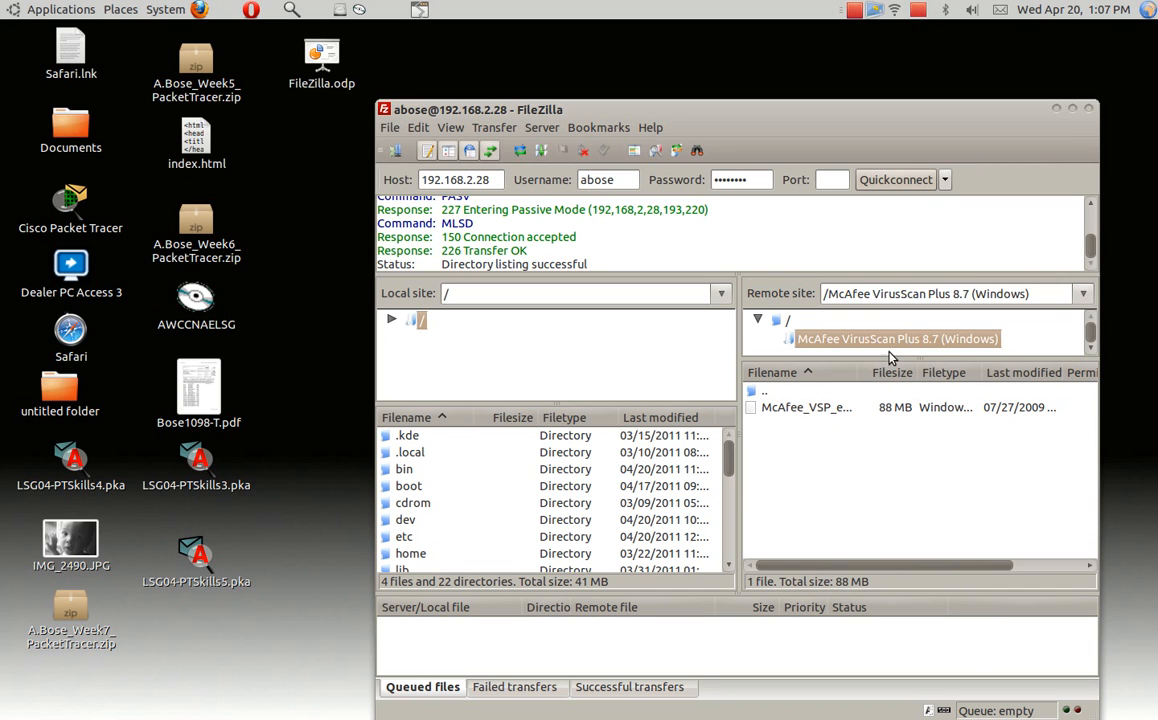
{"action": "left_click_drag", "start_coordinate": [799, 341], "coordinate": [563, 384]}
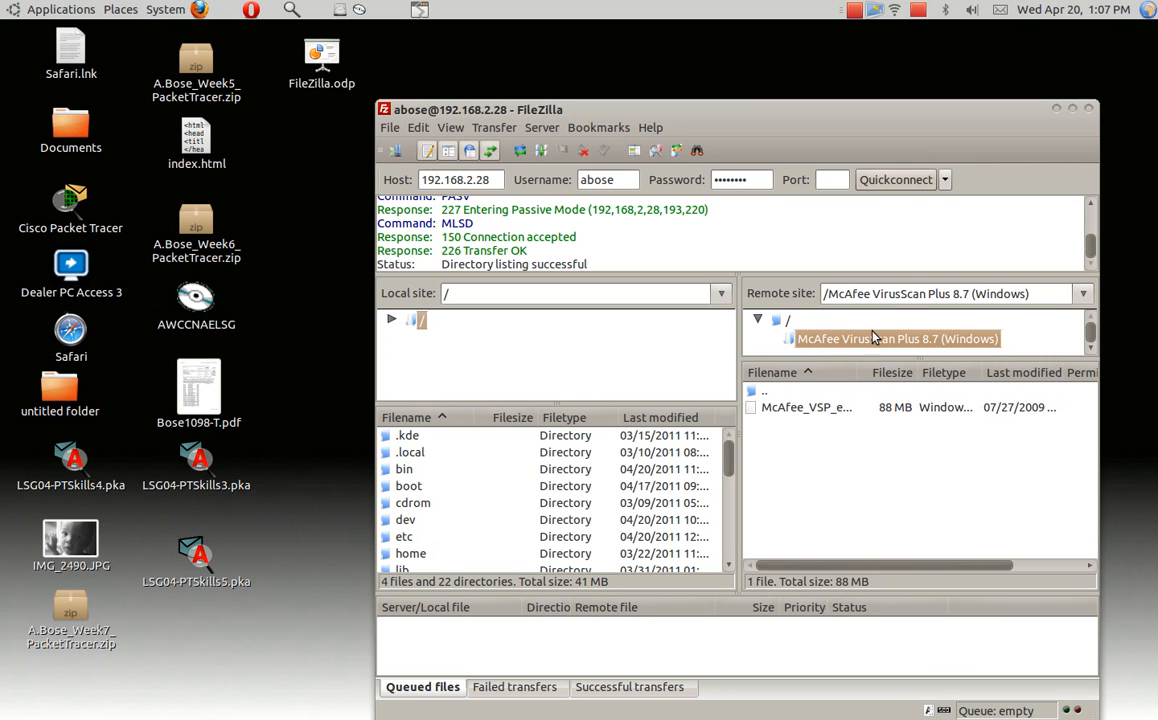
{"action": "mouse_move", "coordinate": [824, 349]}
{"action": "left_mouse_down"}
{"action": "mouse_move", "coordinate": [720, 340]}
{"action": "mouse_move", "coordinate": [515, 528]}
{"action": "mouse_move", "coordinate": [566, 437]}
{"action": "mouse_move", "coordinate": [548, 486]}
{"action": "mouse_move", "coordinate": [803, 246]}
{"action": "mouse_move", "coordinate": [825, 316]}
{"action": "mouse_move", "coordinate": [812, 336]}
{"action": "left_mouse_up"}
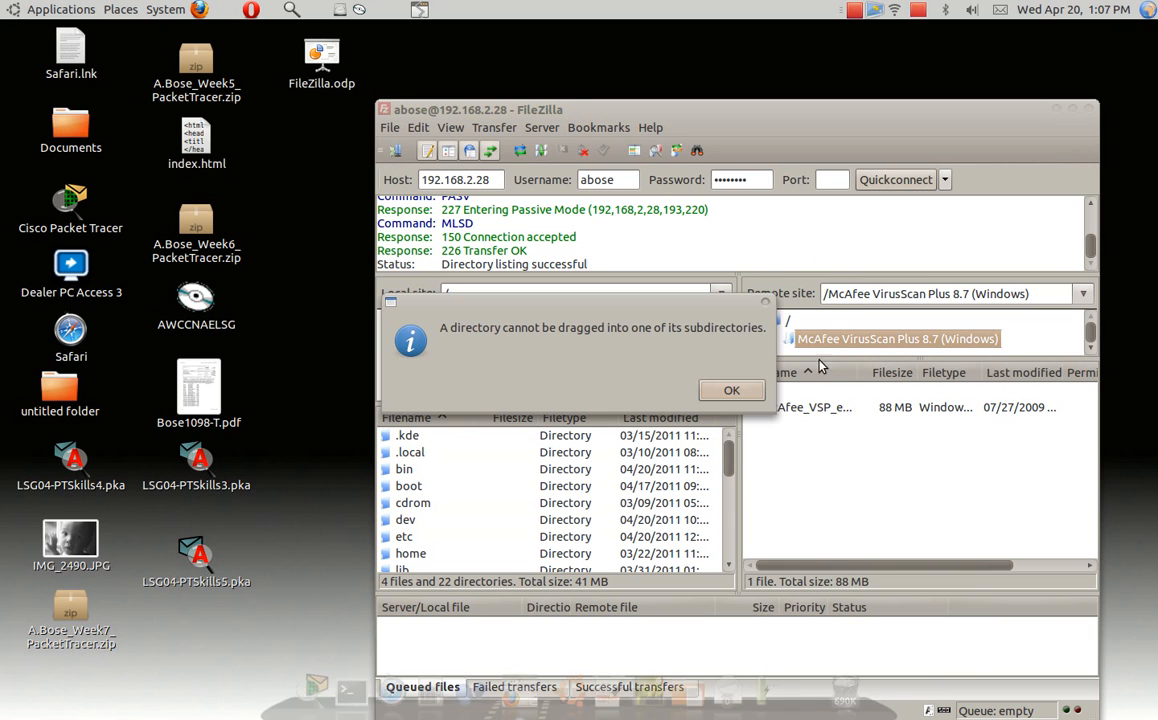
{"action": "left_click", "coordinate": [758, 389]}
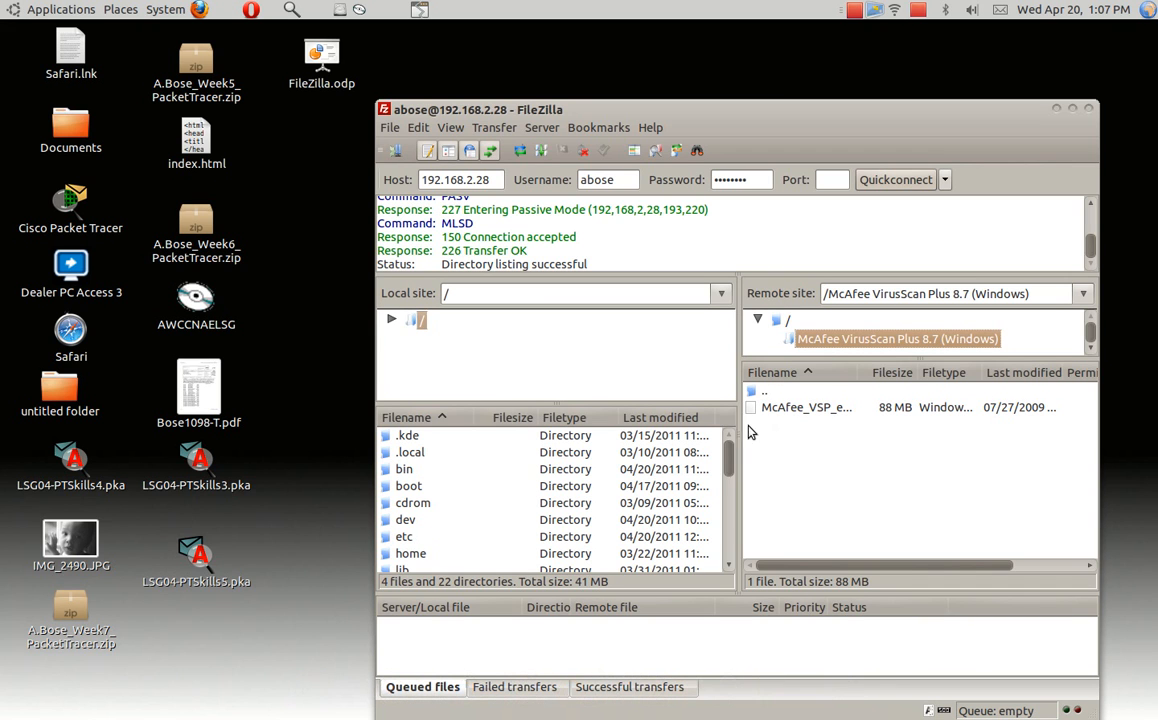